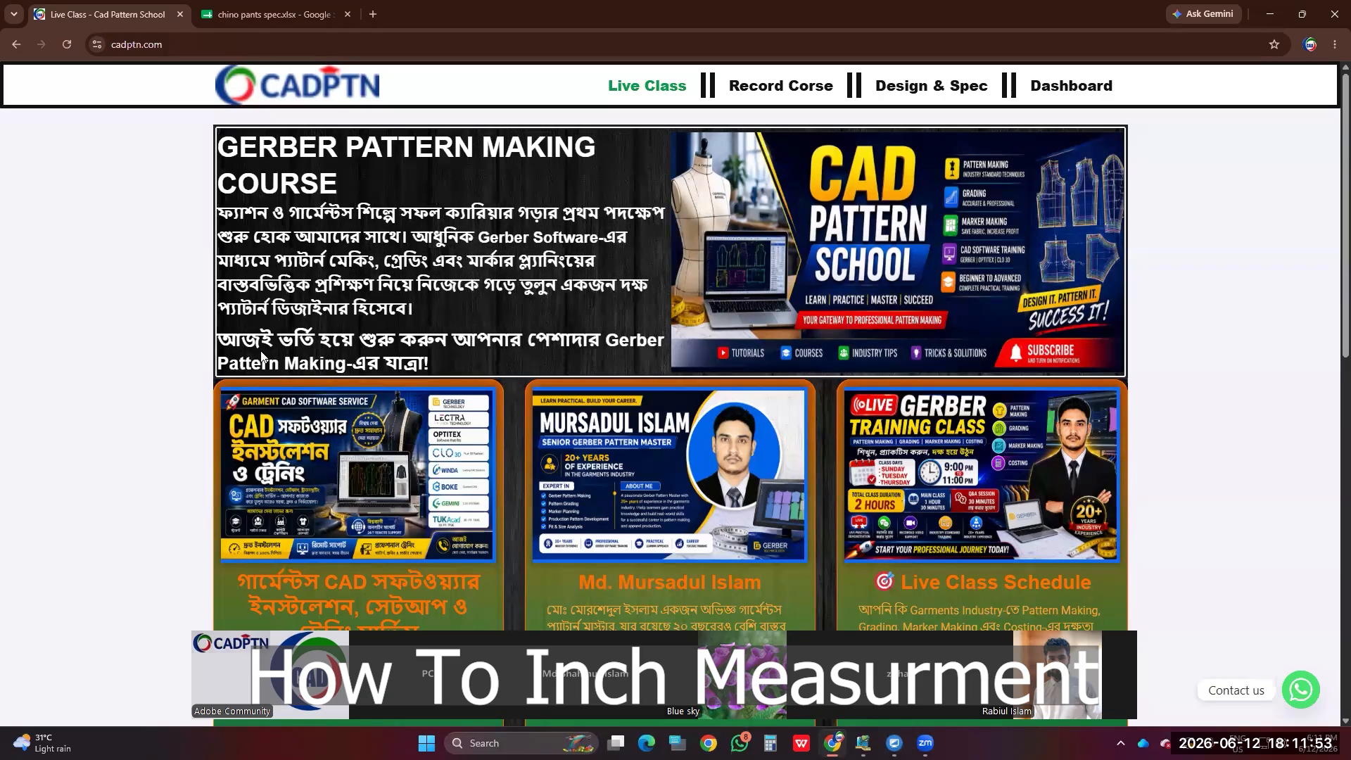
Step: Minimize Chrome, refresh the desktop and bring up the UltraViewer window
click(1275, 16)
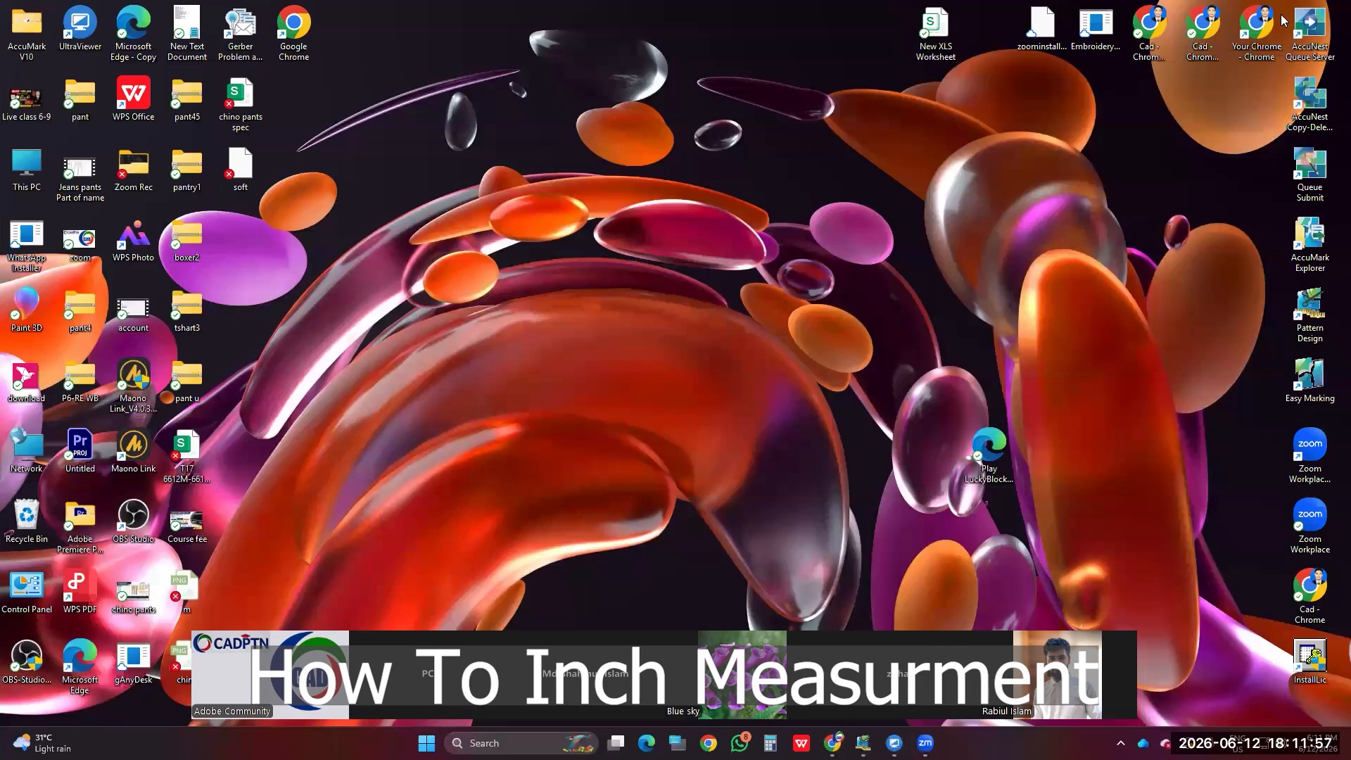
right_click(534, 224)
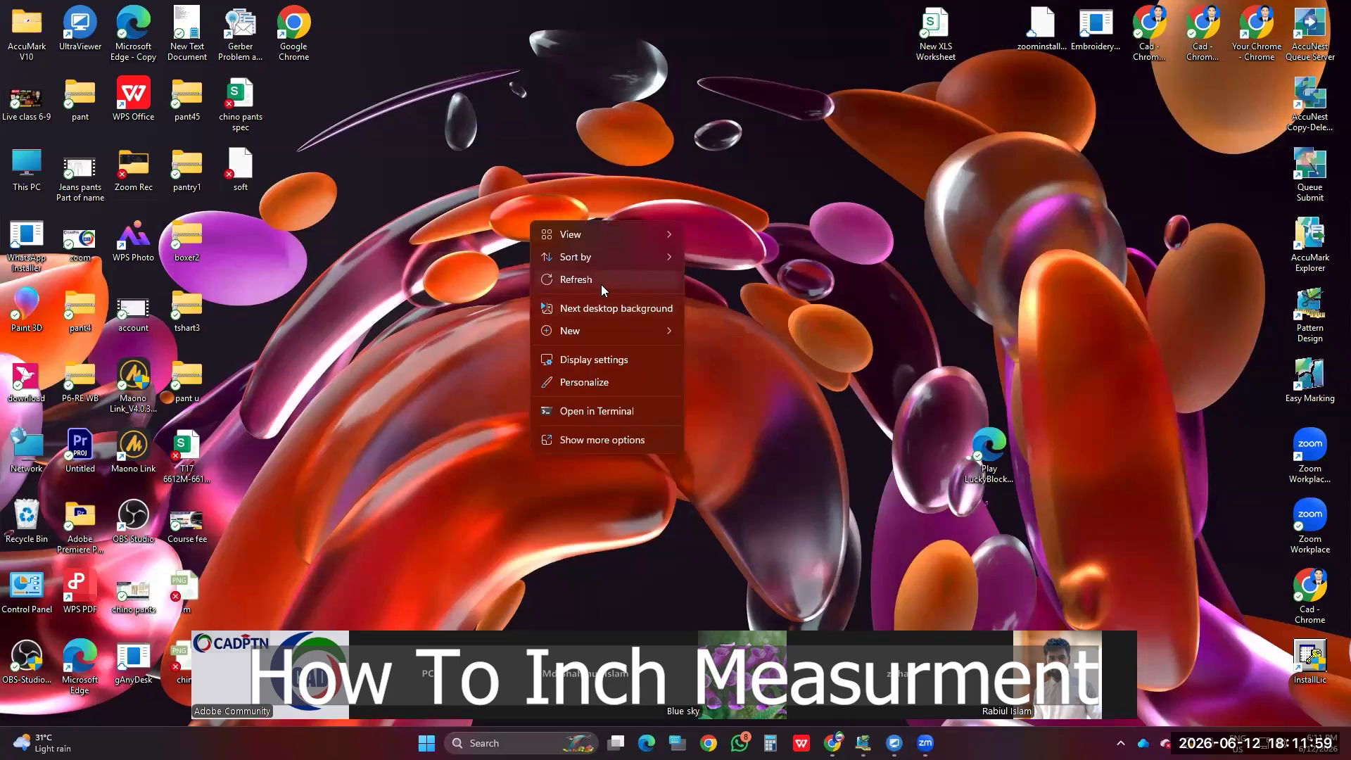
click(601, 284)
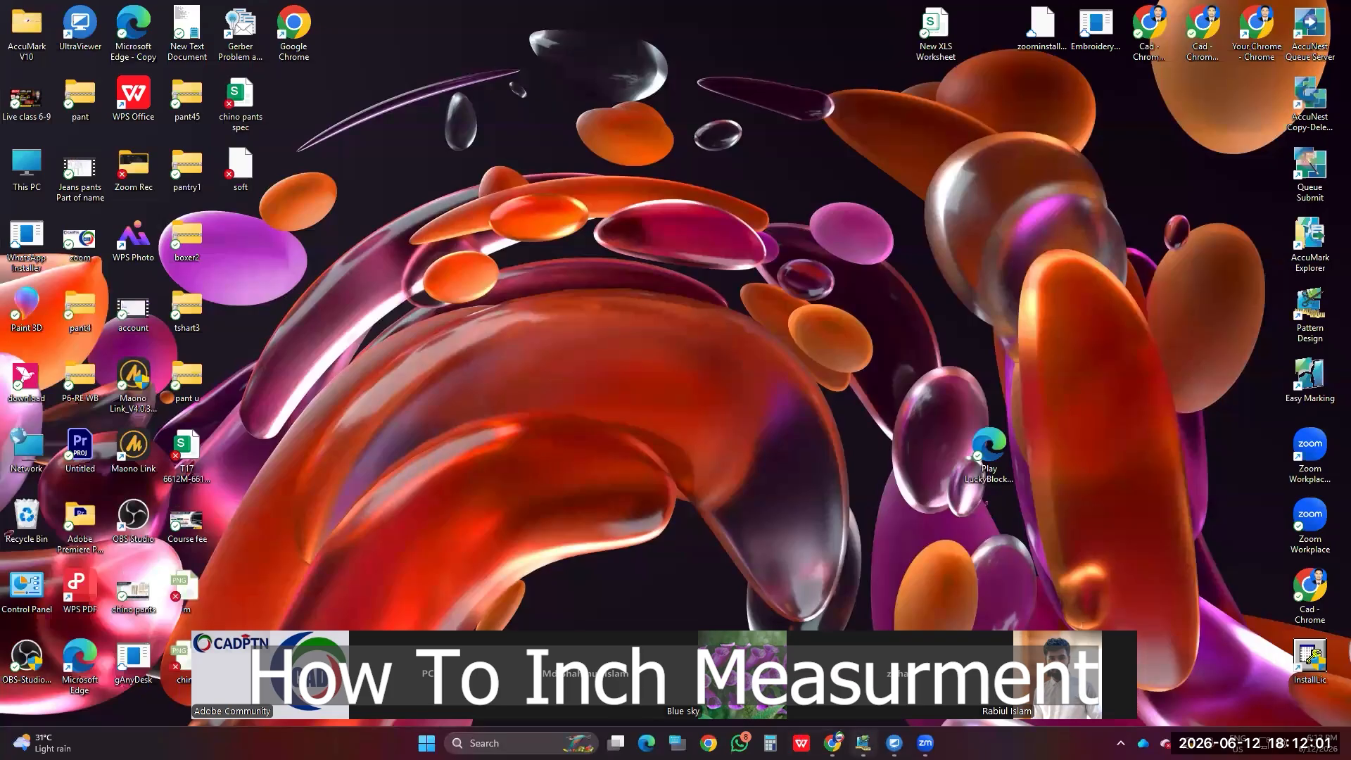
click(894, 743)
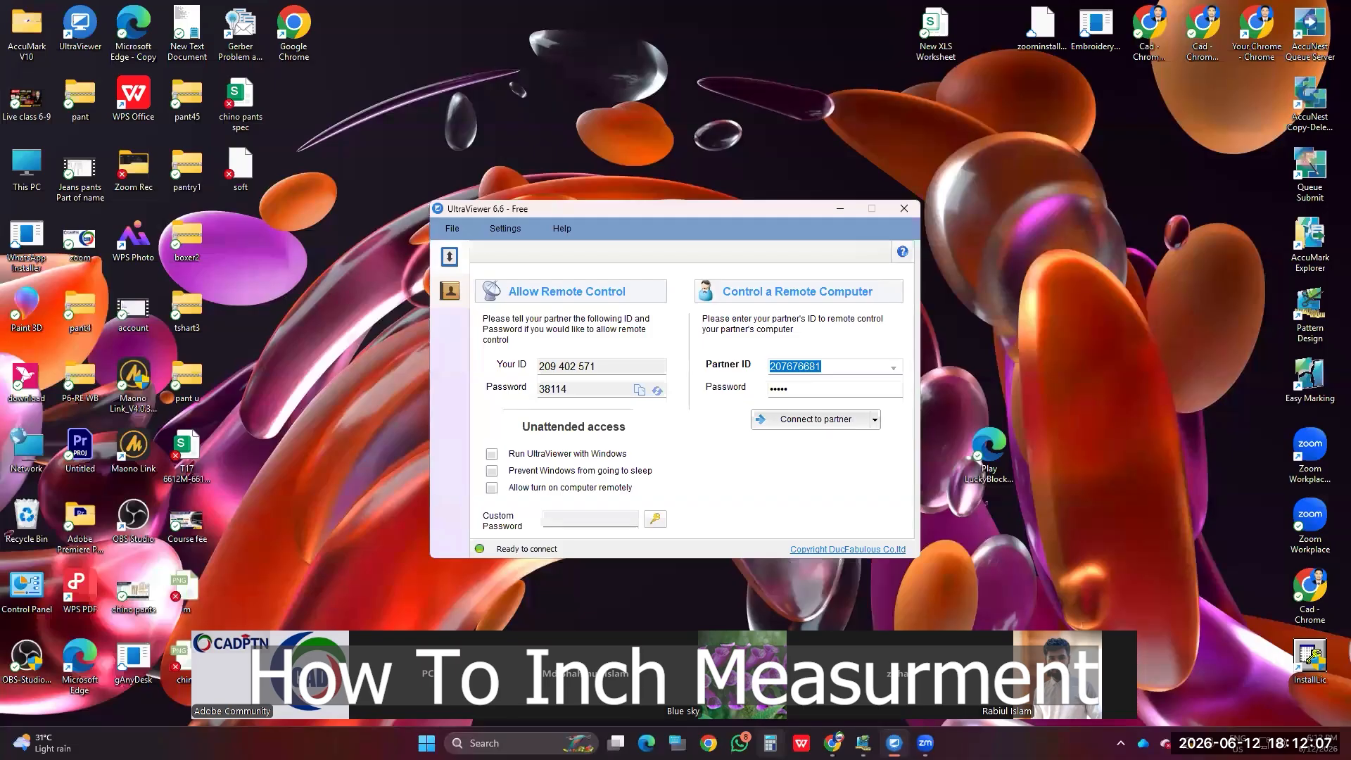
Step: Enter a partner ID in UltraViewer and adjust the partner ID and password fields
text(474000)
key(BackSpace)
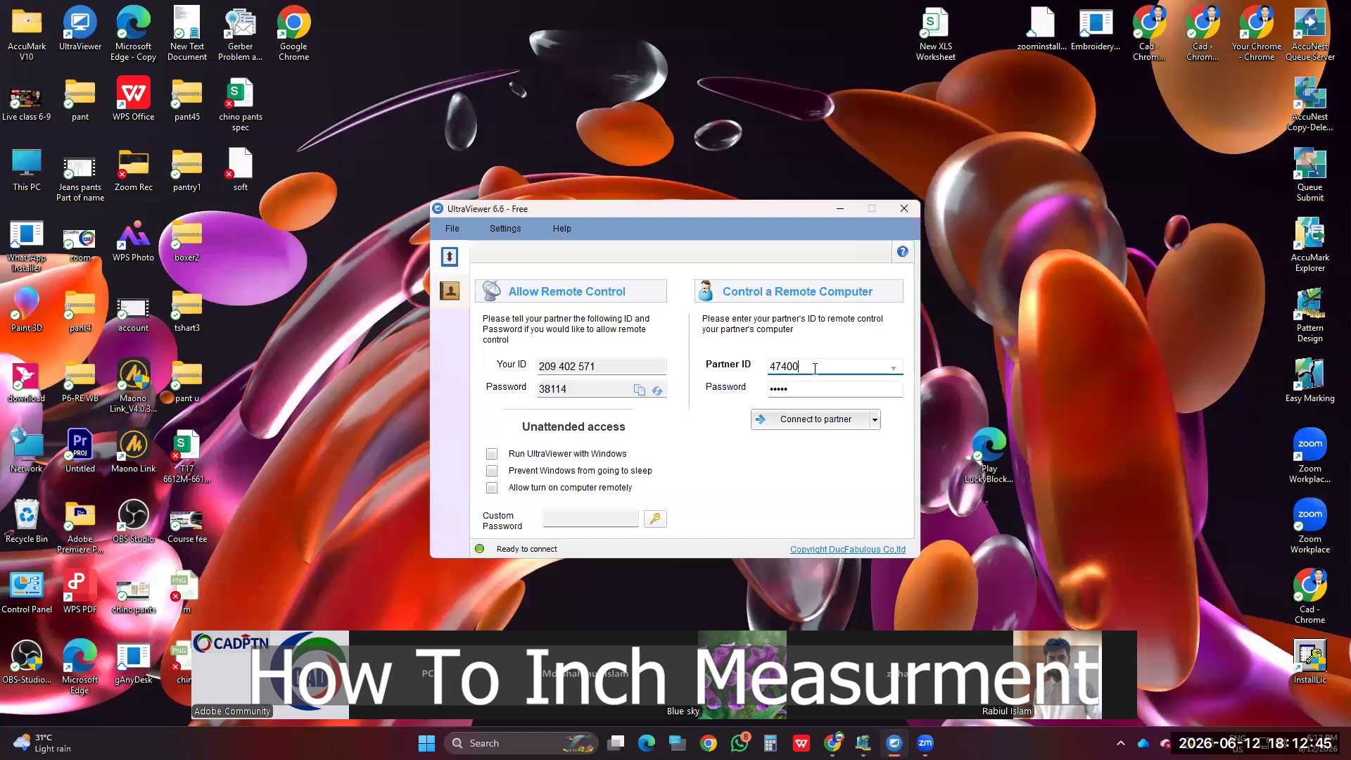
drag(828, 367, 758, 374)
click(802, 391)
drag(857, 388, 721, 396)
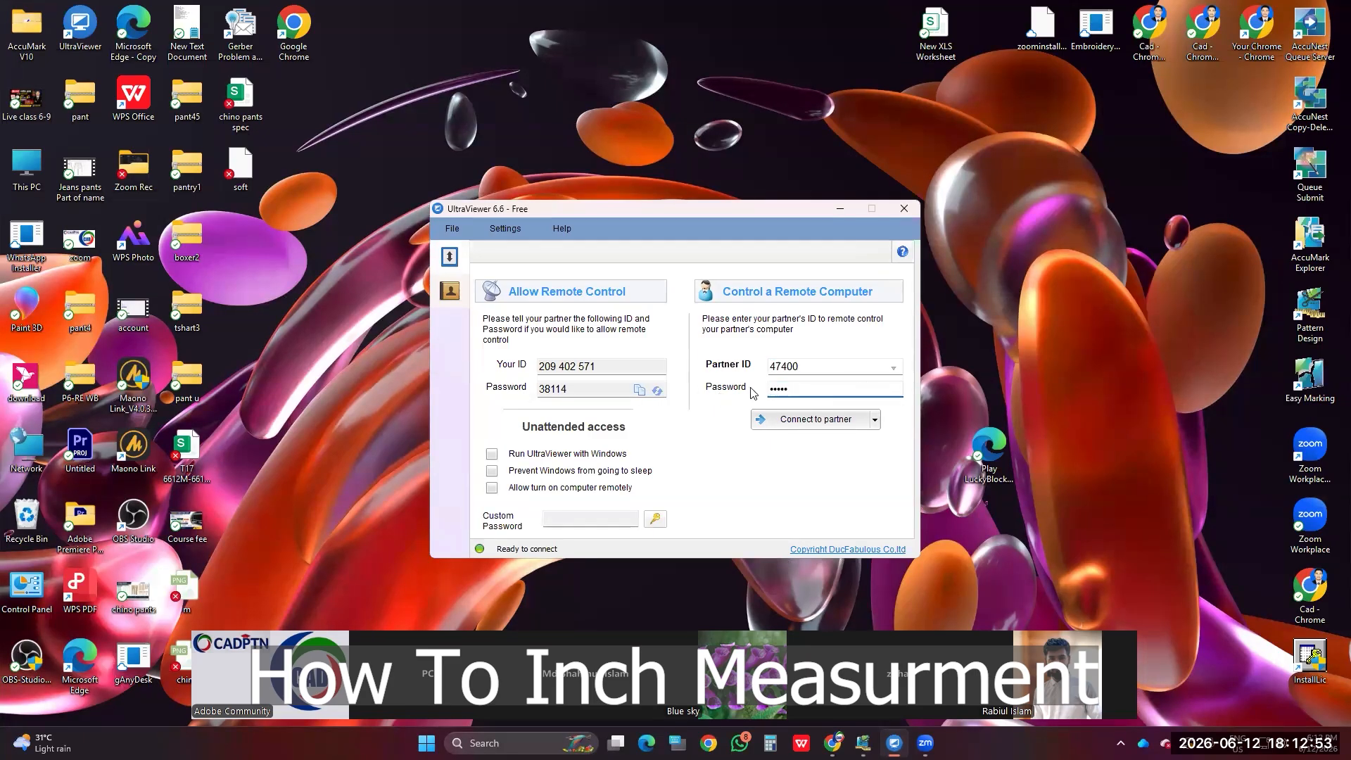
click(867, 373)
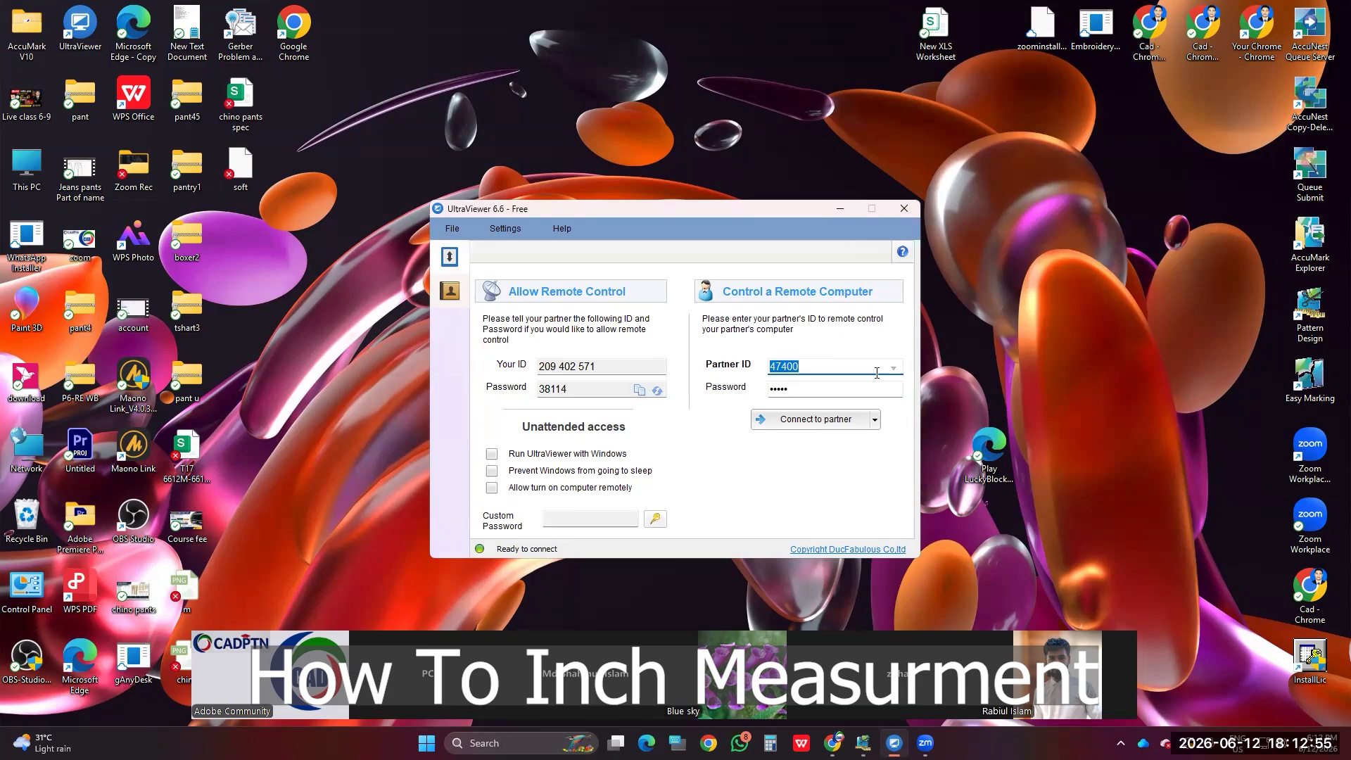
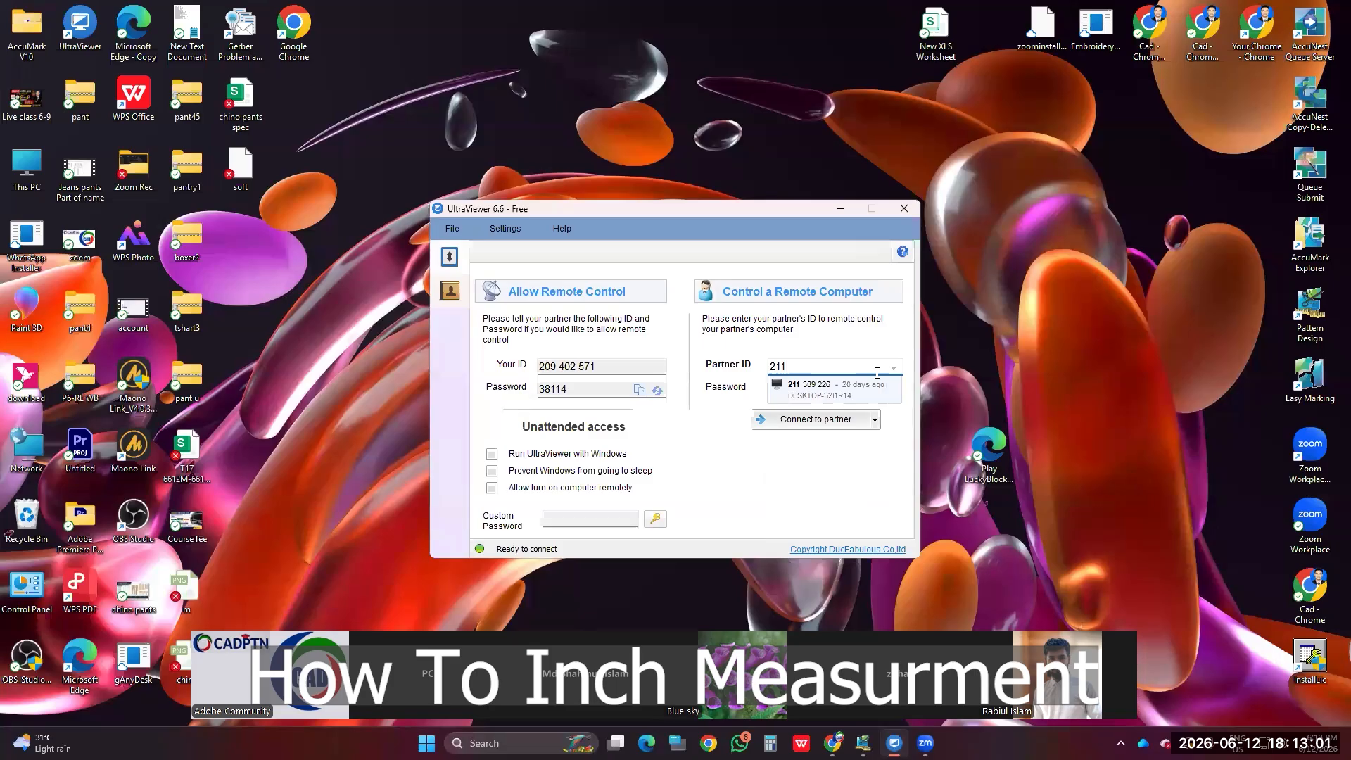
Step: Choose a recently used partner computer from the dropdown and connect to it
click(838, 393)
click(822, 421)
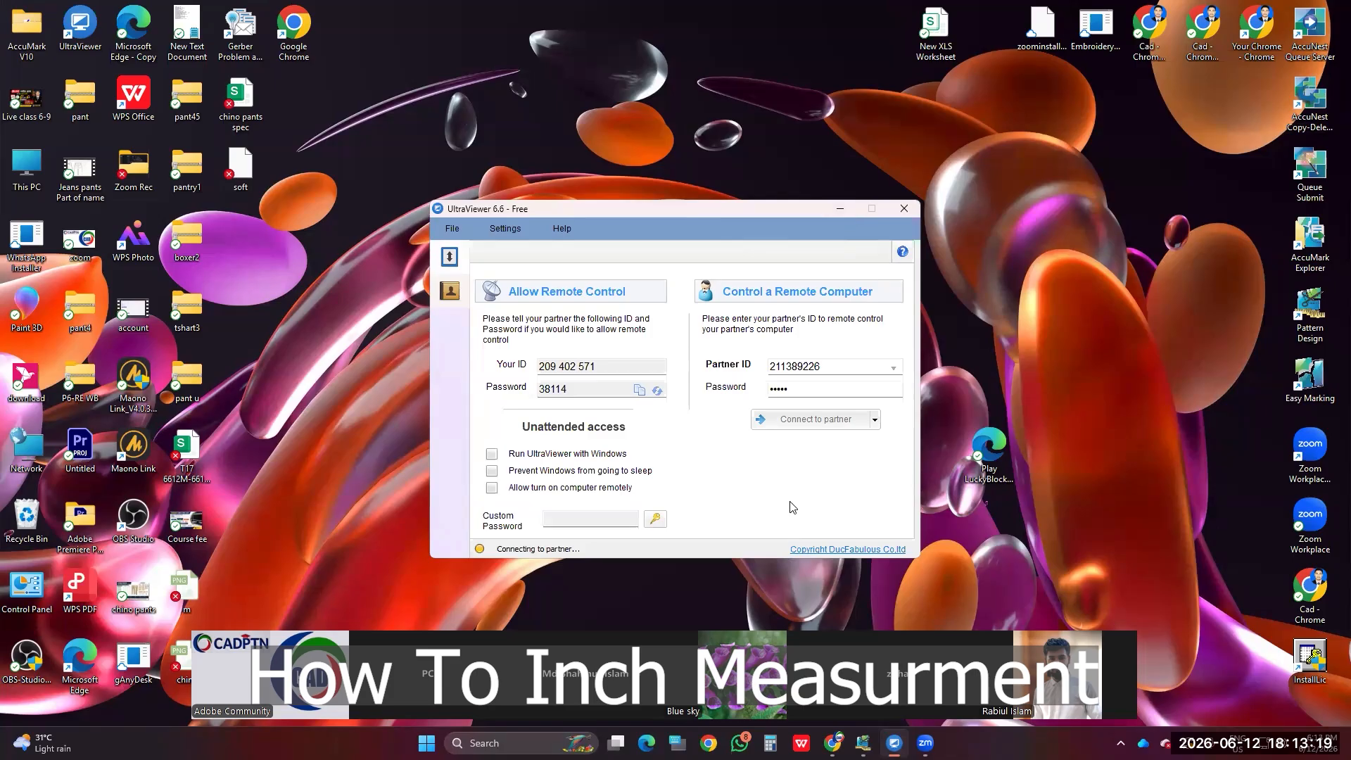
right_click(604, 6)
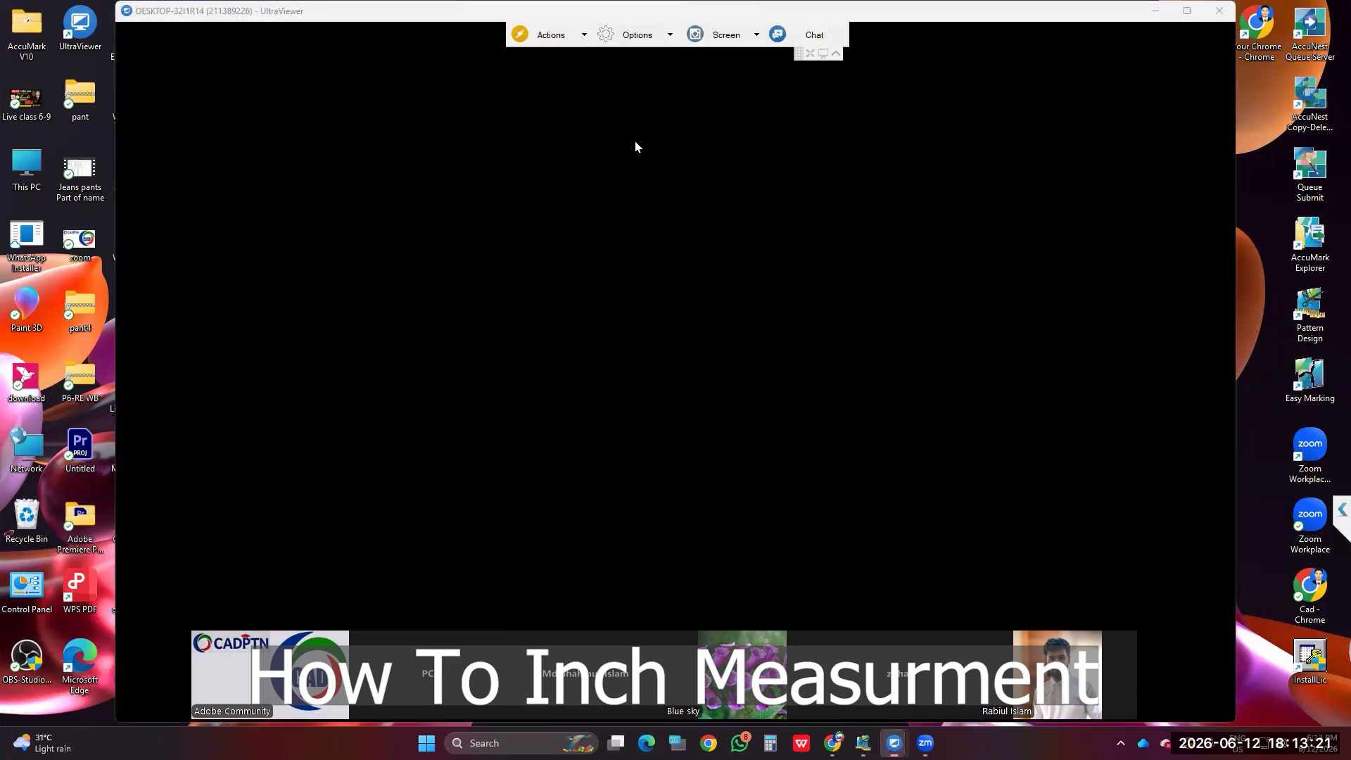
Step: Maximize the UltraViewer session so Pattern Design's Work Area 1 fills the screen
click(1187, 12)
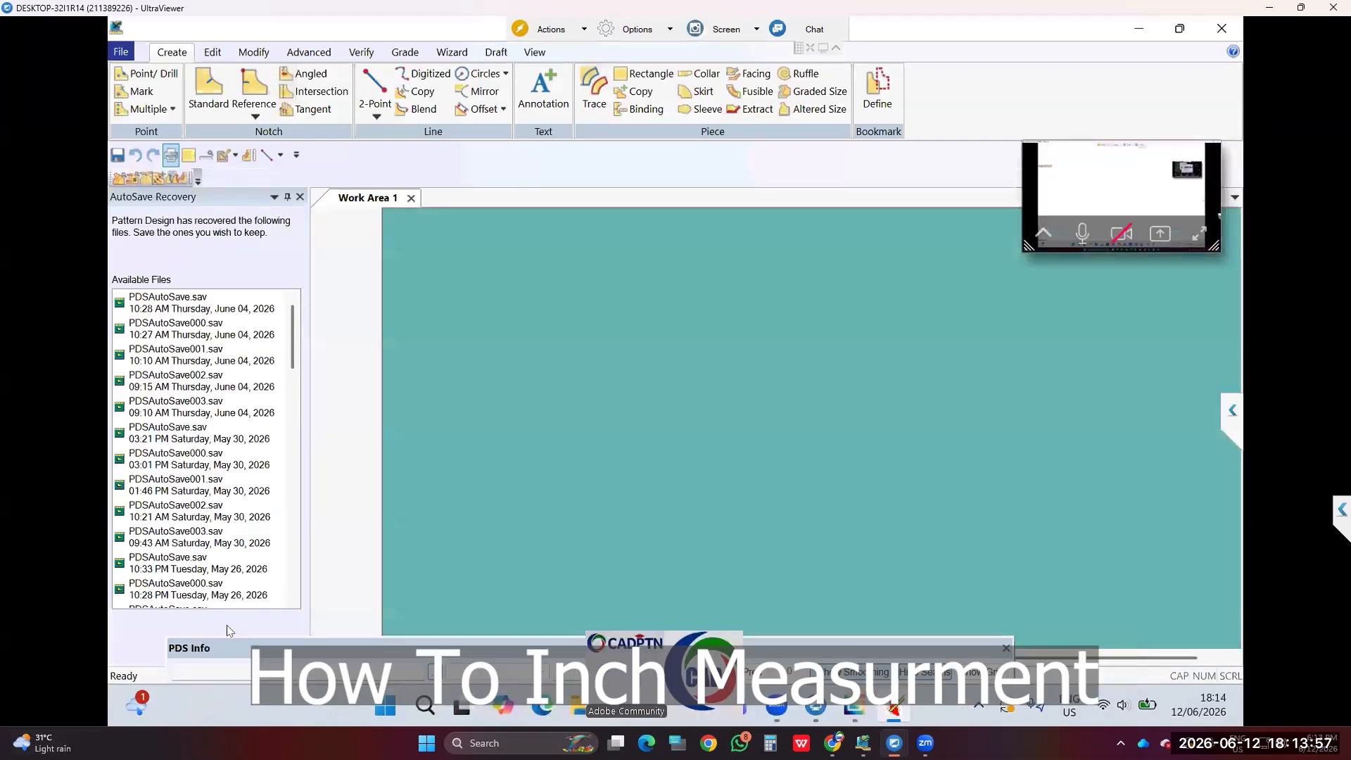
key(alt+f)
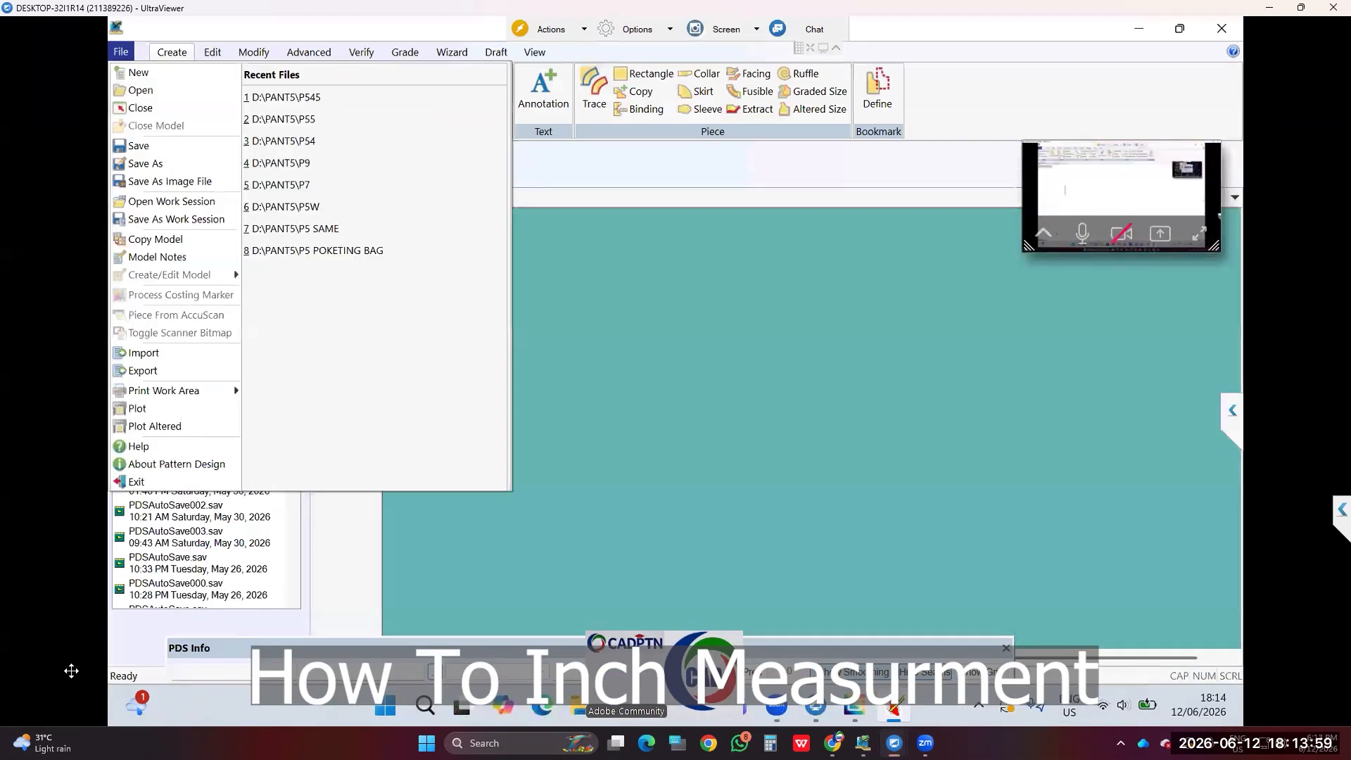
Step: Open every pant5 piece and lay them all out positioned on Work Area 1
key(o)
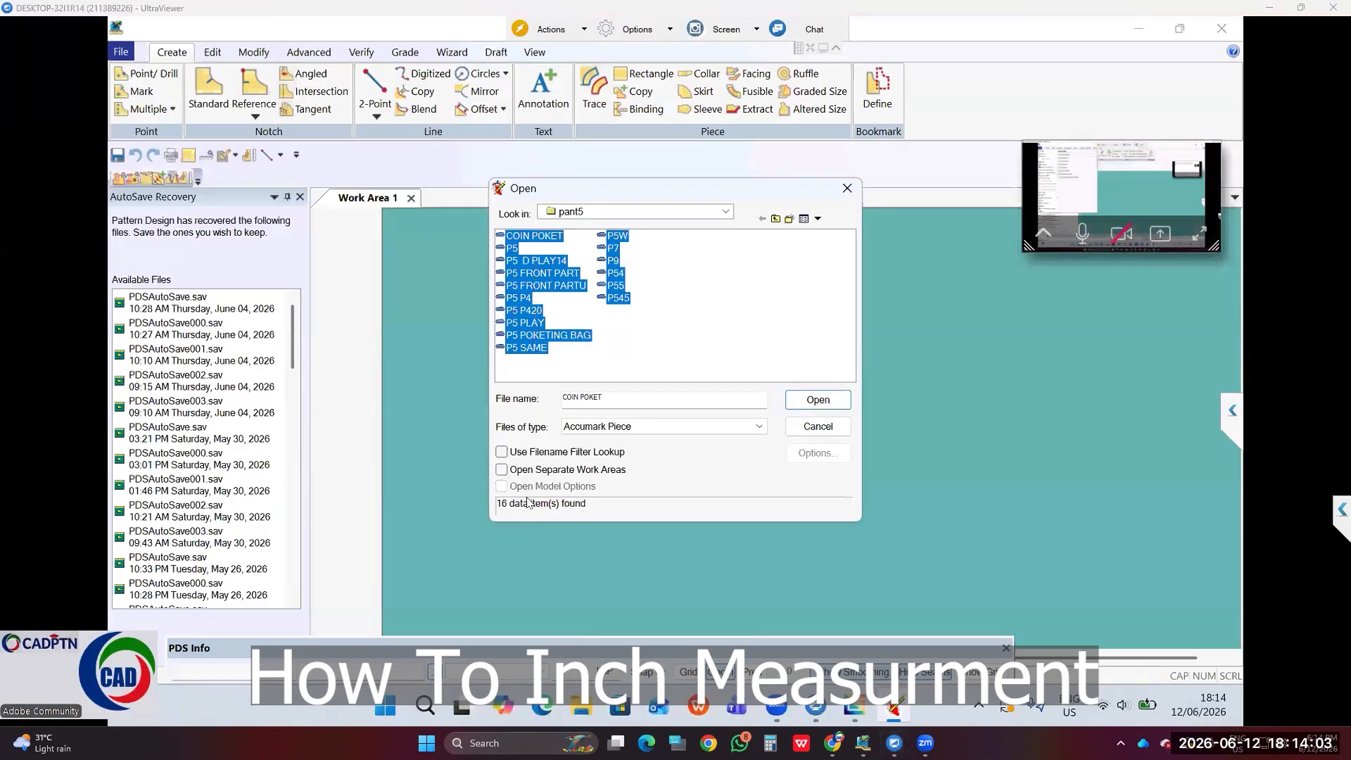
click(816, 399)
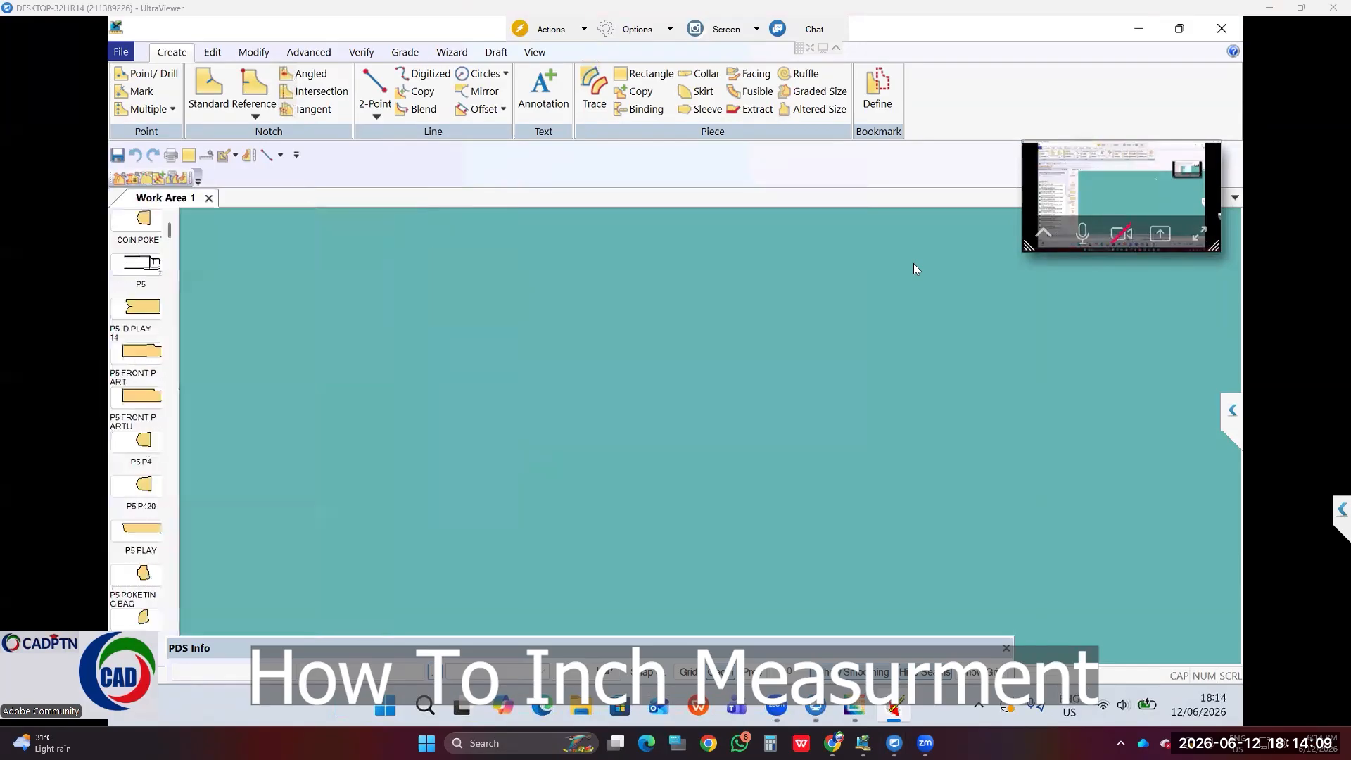
right_click(143, 329)
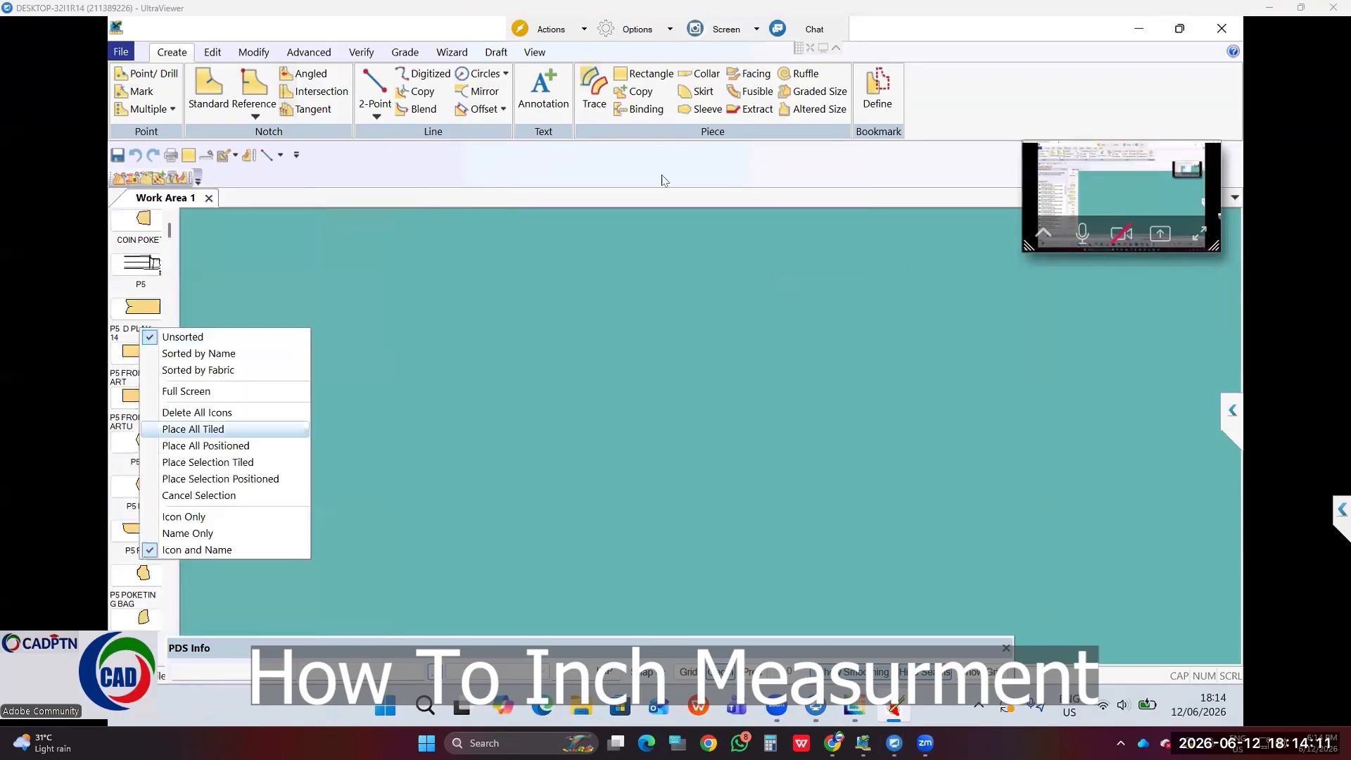
key(Return)
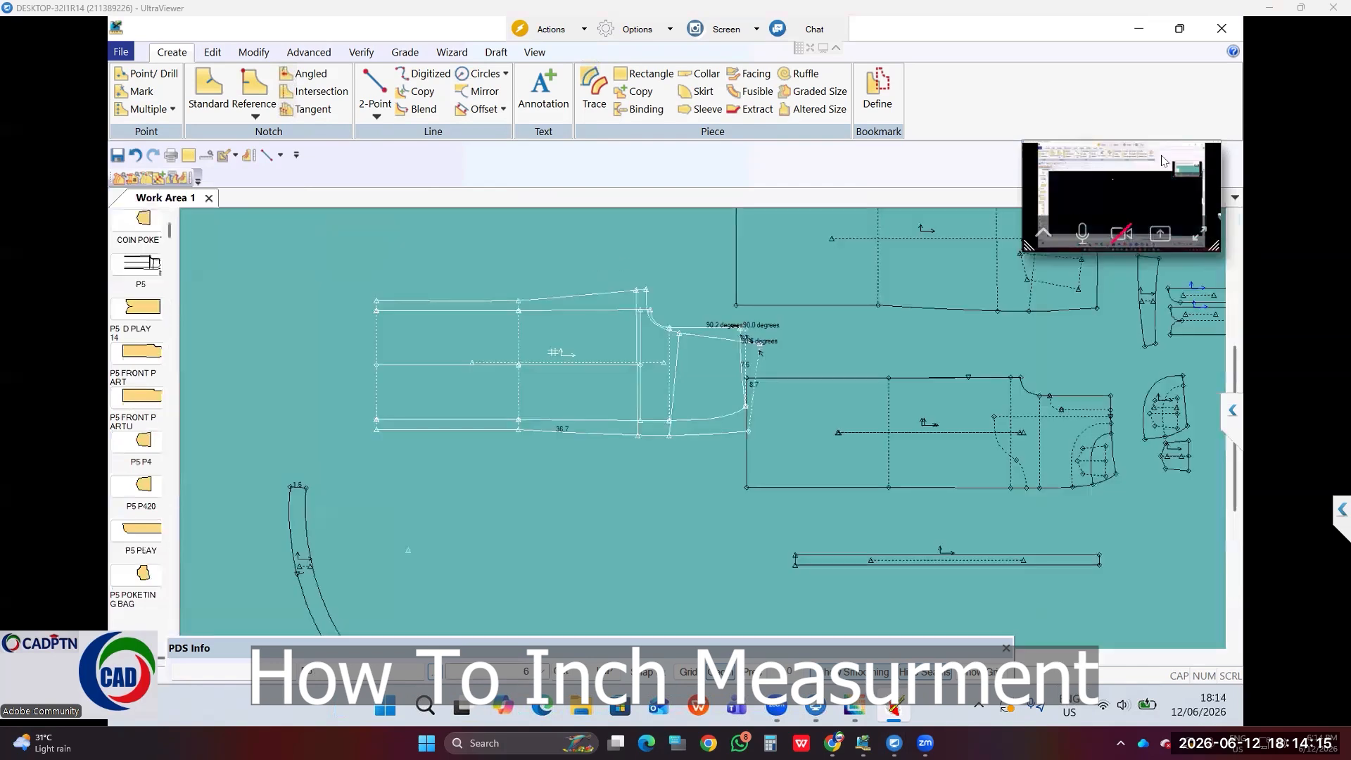
drag(1025, 207, 1029, 181)
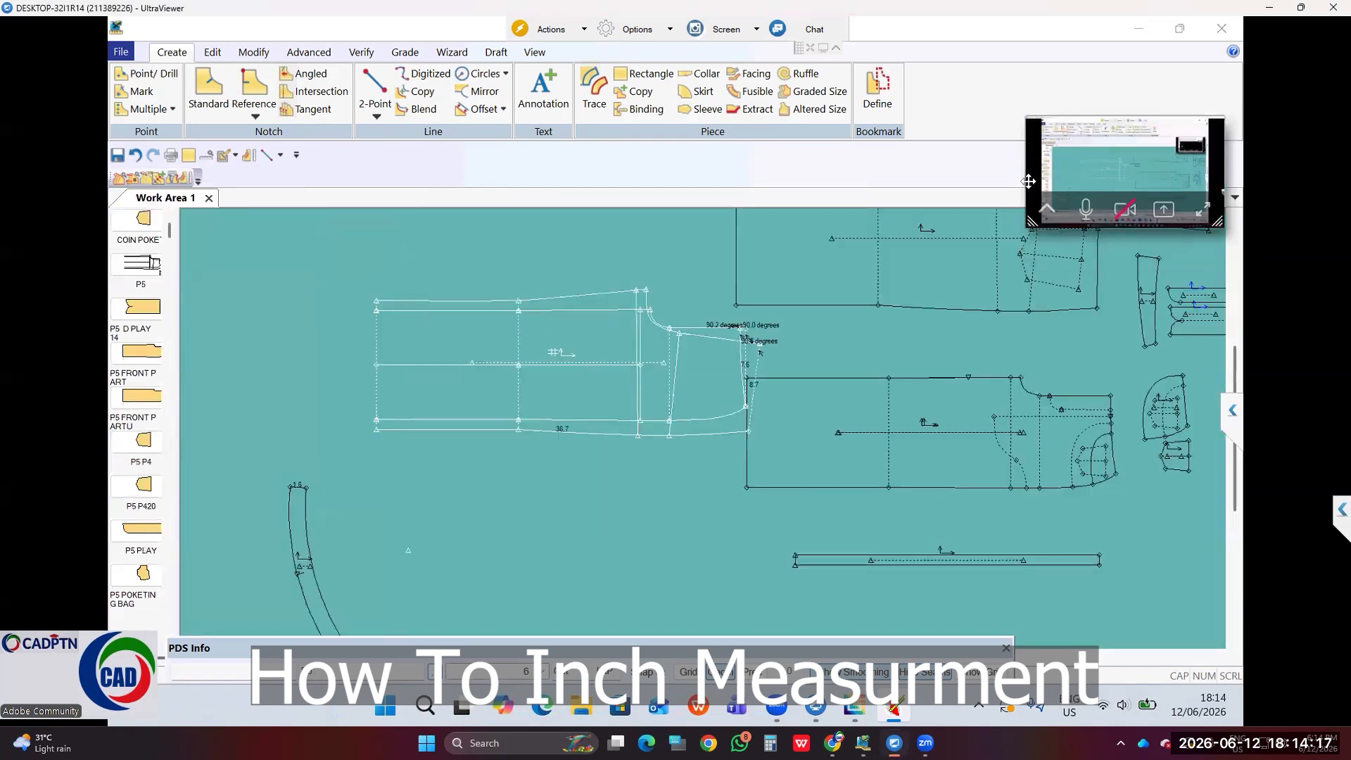
click(1158, 95)
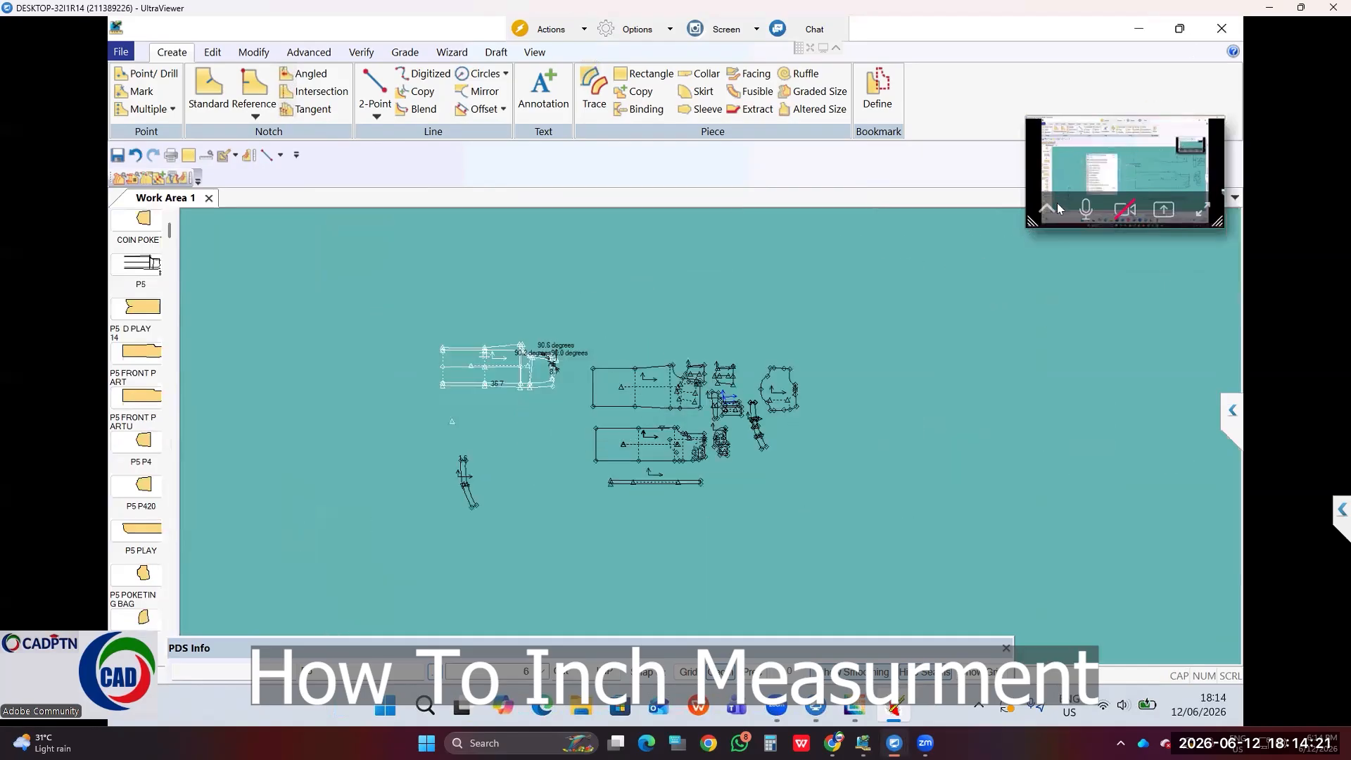
click(1148, 125)
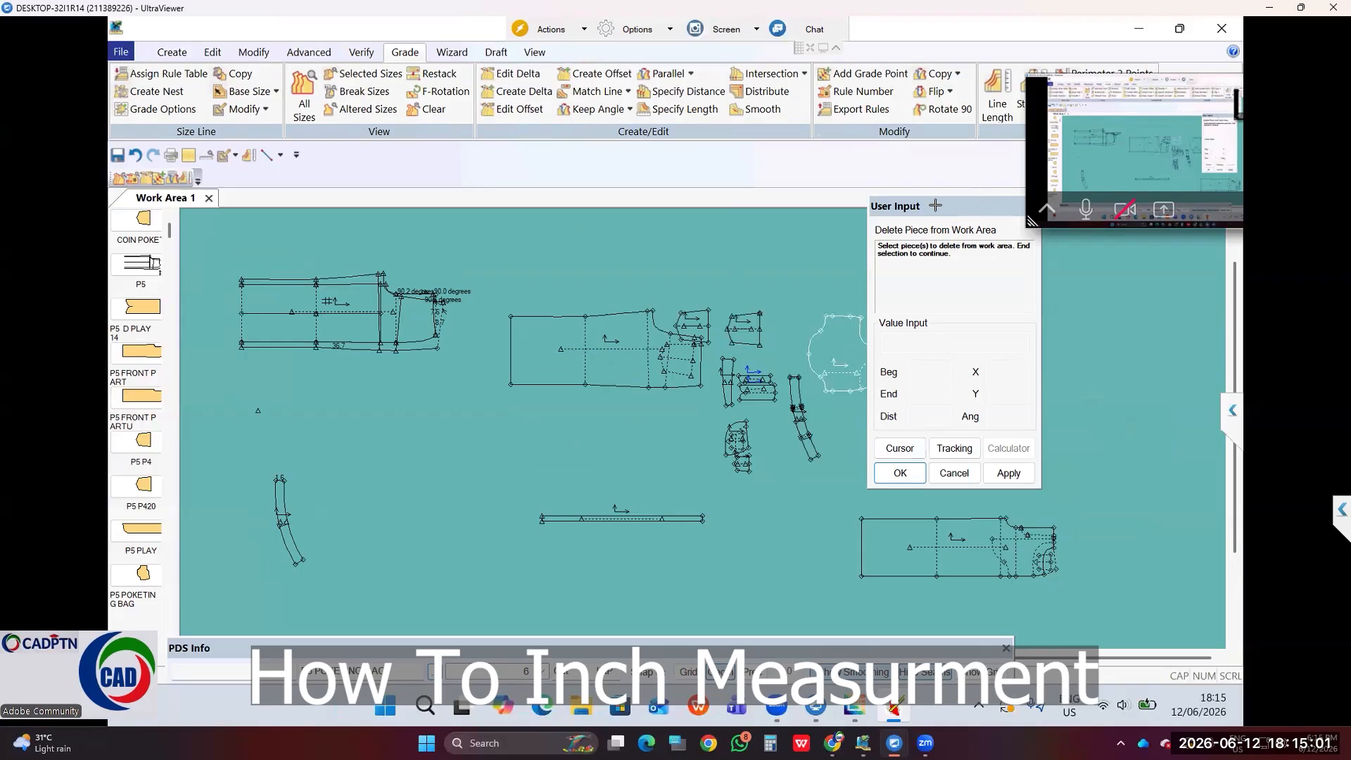
Step: Dock the User Input panel at the right and the PDS Info bar along the bottom
drag(937, 204, 939, 409)
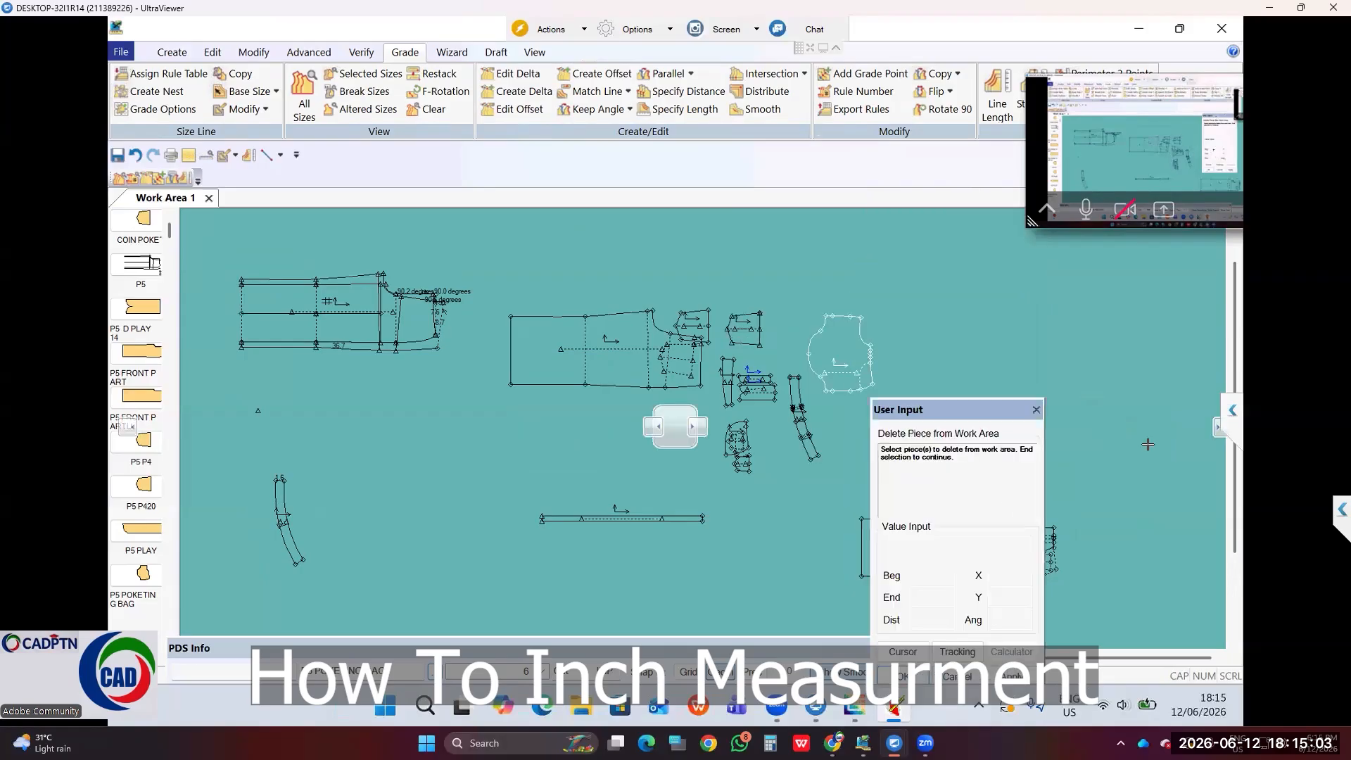
mouse_move(1207, 434)
mouse_down()
mouse_move(1220, 423)
mouse_move(1212, 431)
mouse_up()
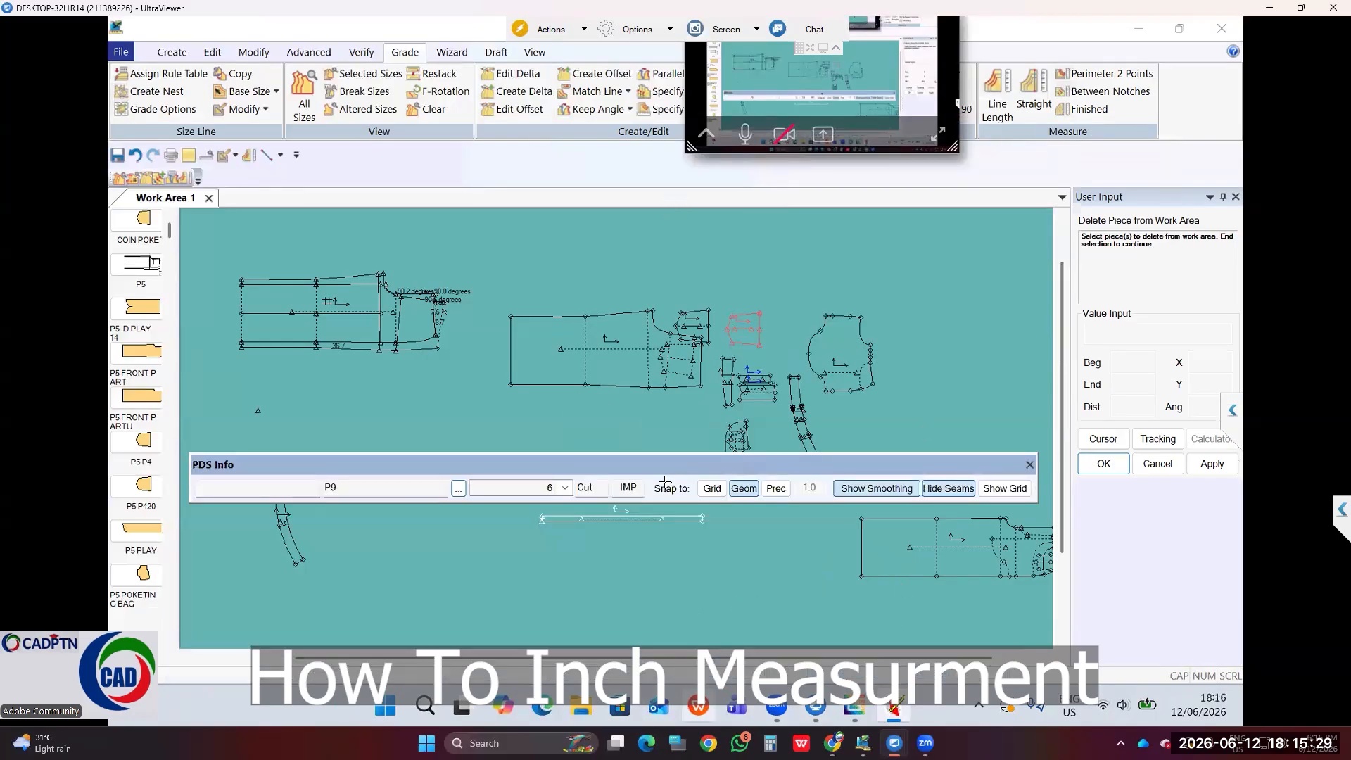
drag(658, 602, 675, 645)
Step: Delete the P9 piece from the work area
click(516, 373)
right_click(554, 257)
click(555, 263)
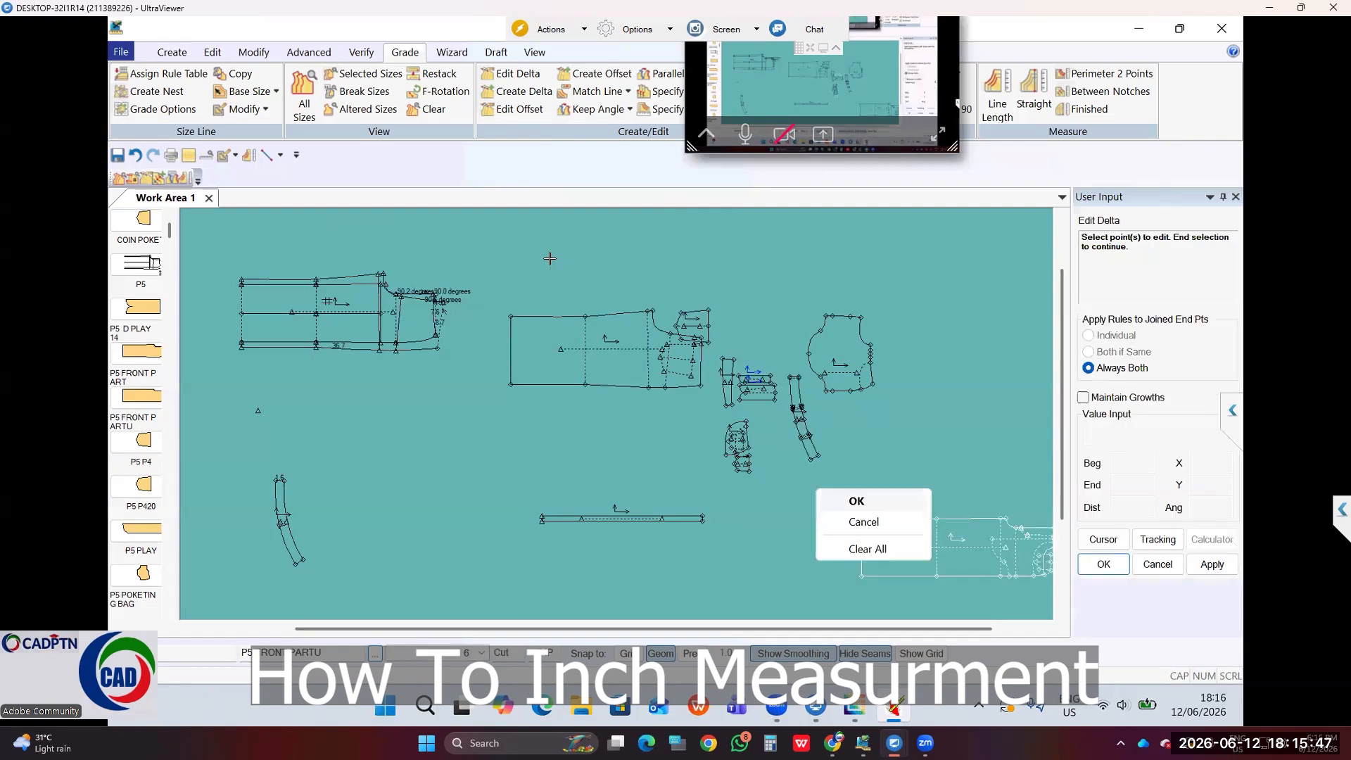
Step: Give point 13 of P5 FRONT PARTU a halved Delta Y of 0.1 across all size breaks
click(856, 500)
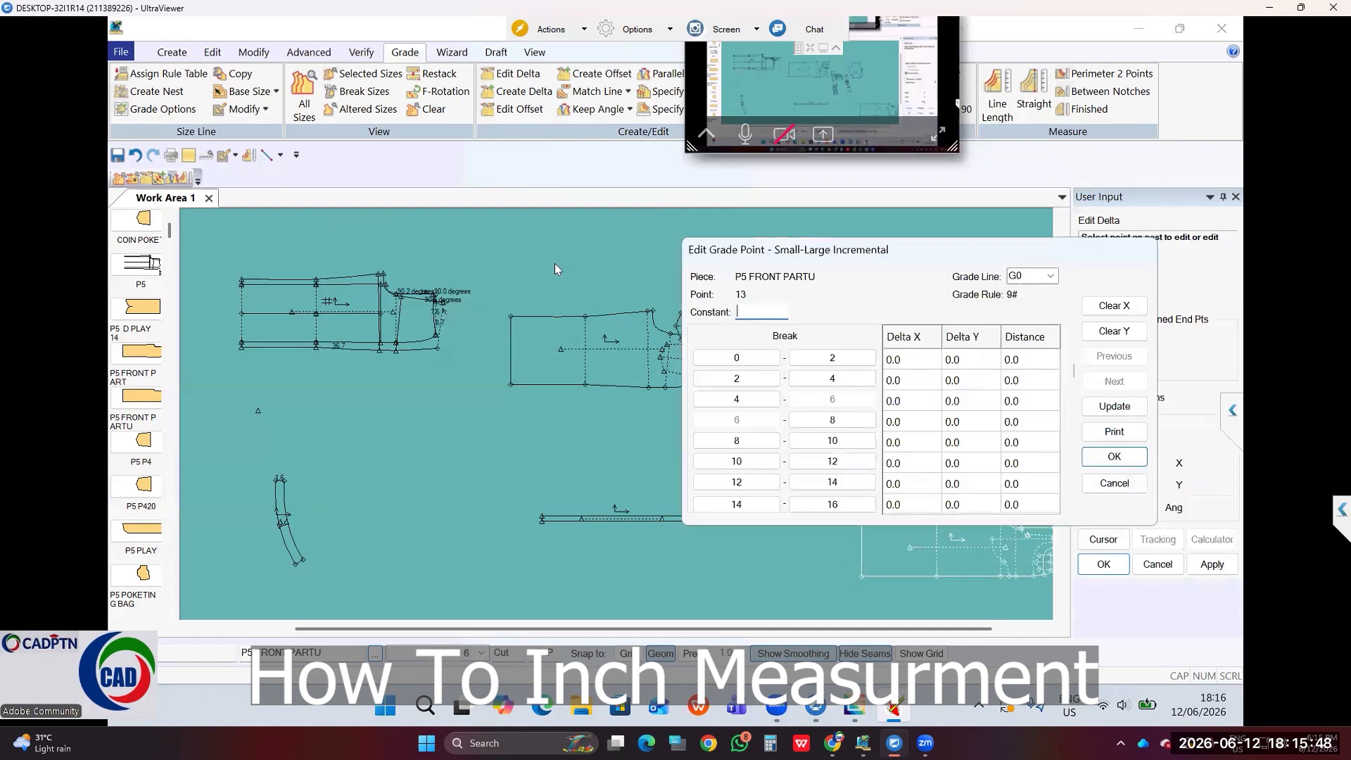
click(1114, 484)
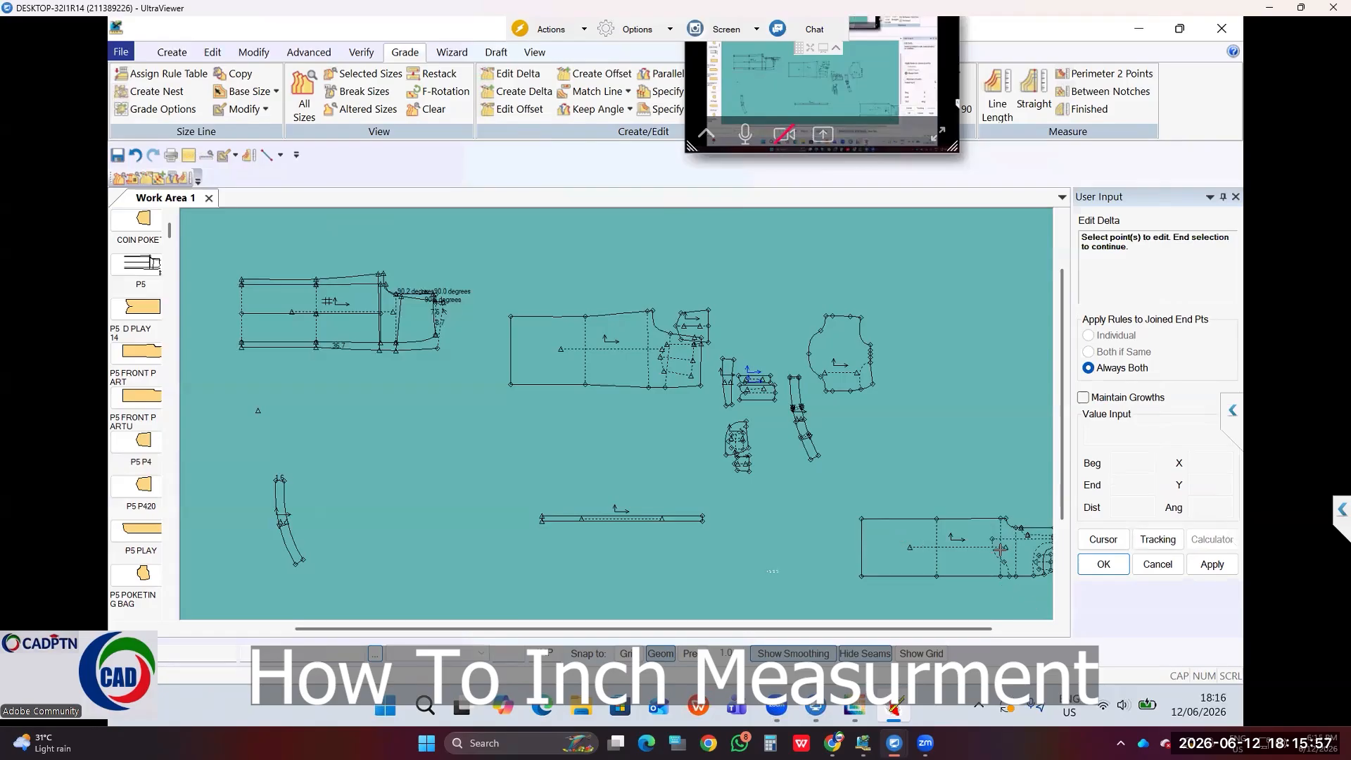
drag(1000, 549, 883, 543)
right_click(885, 544)
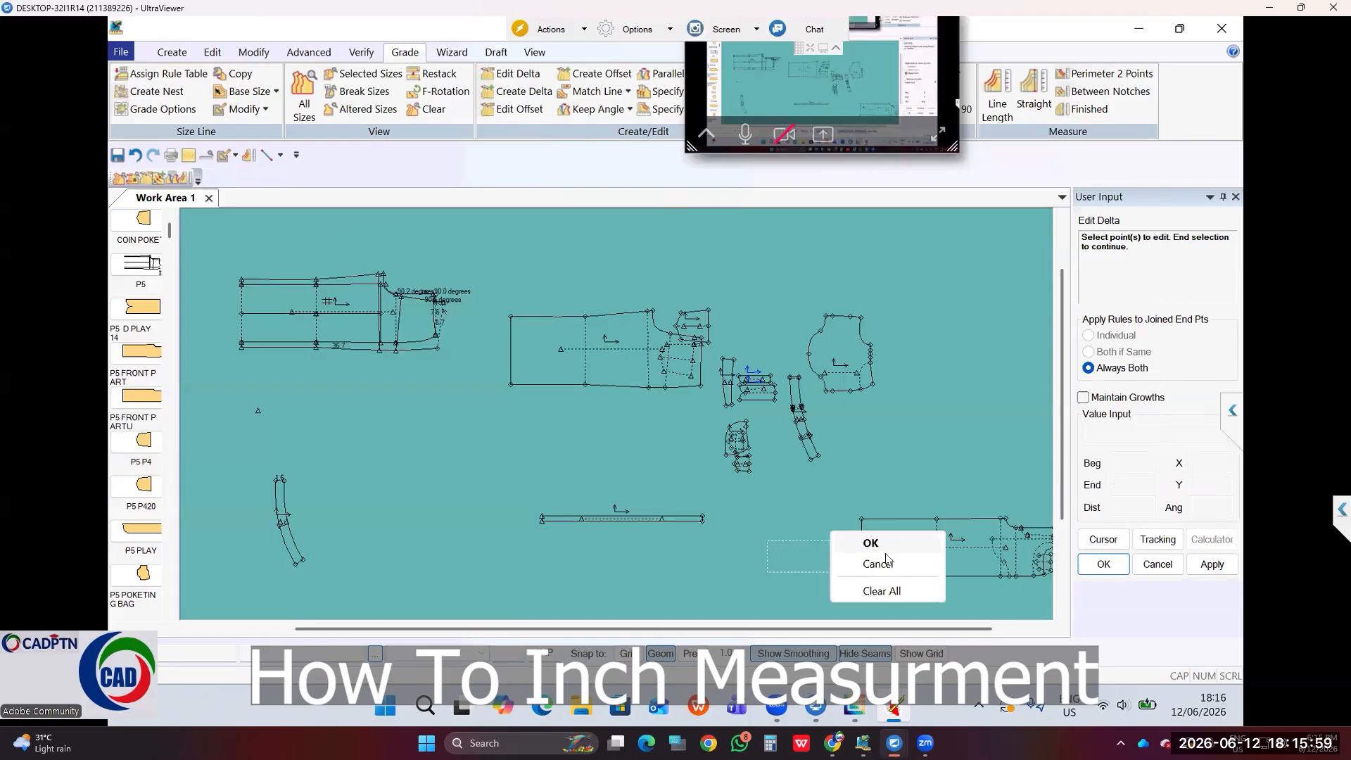
click(886, 547)
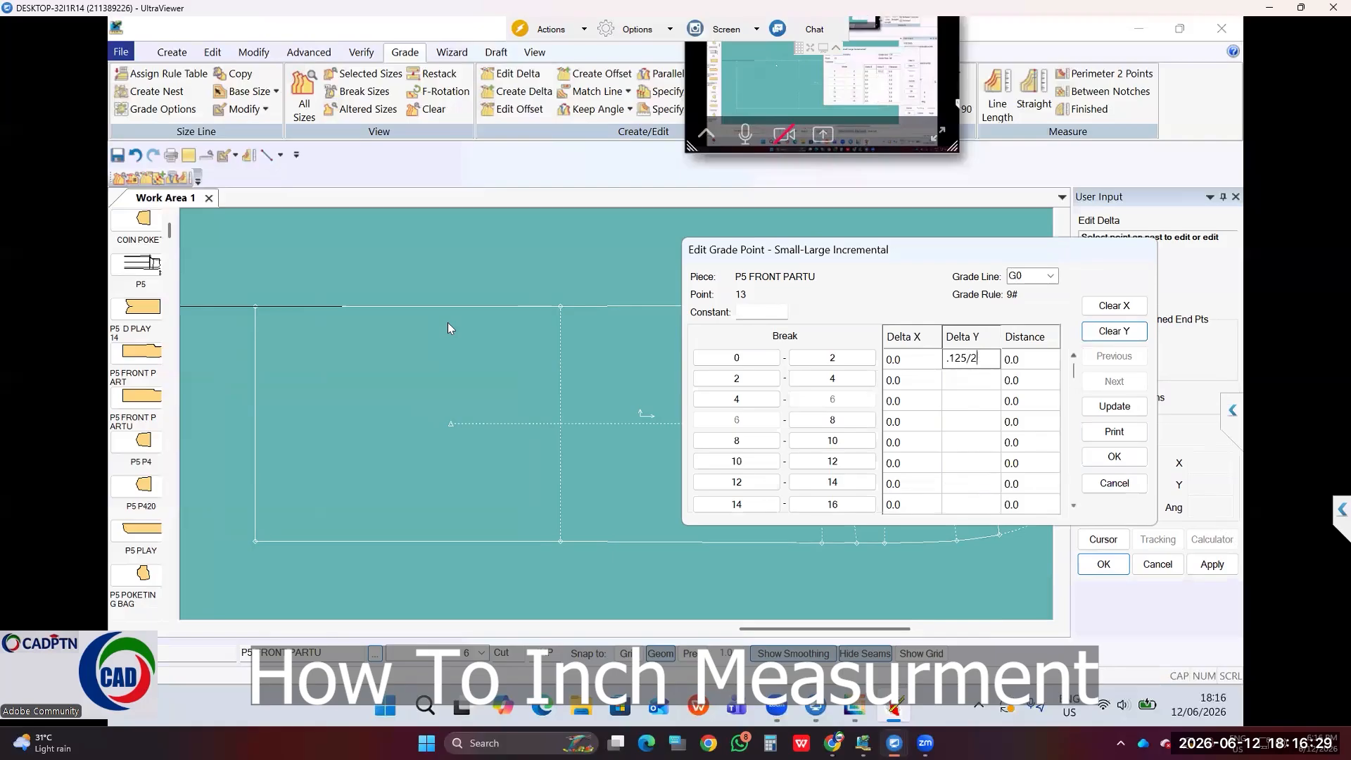
key(Return)
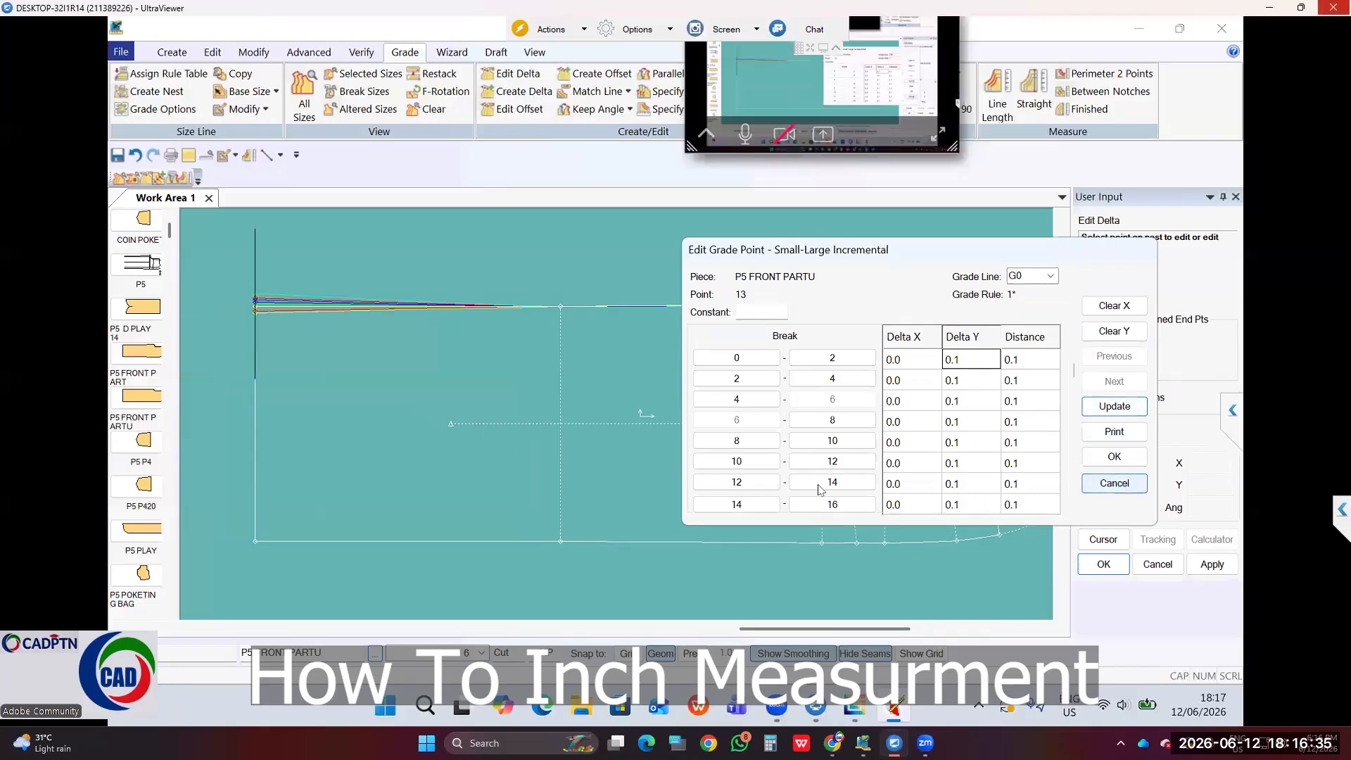
click(1120, 485)
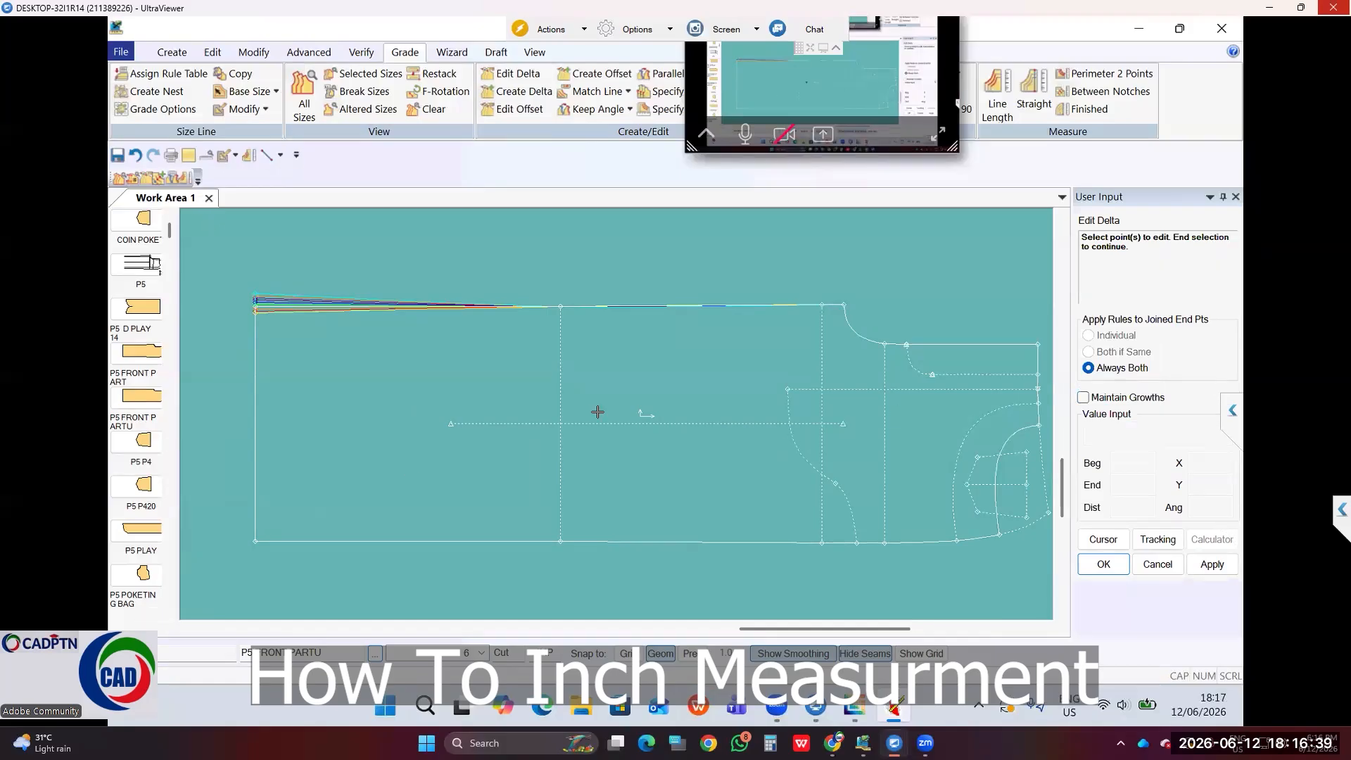
Step: Set the User Environment precision to 2 decimal places
click(212, 54)
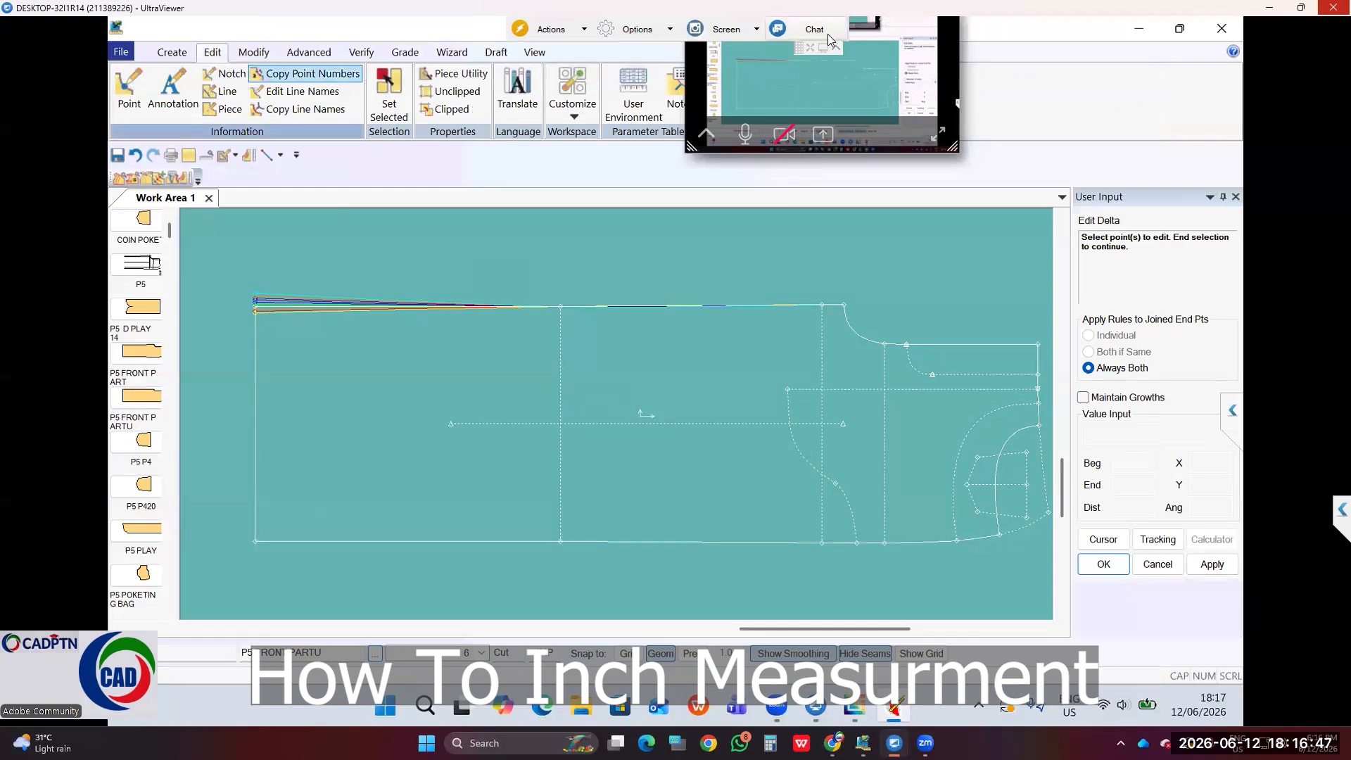
click(633, 96)
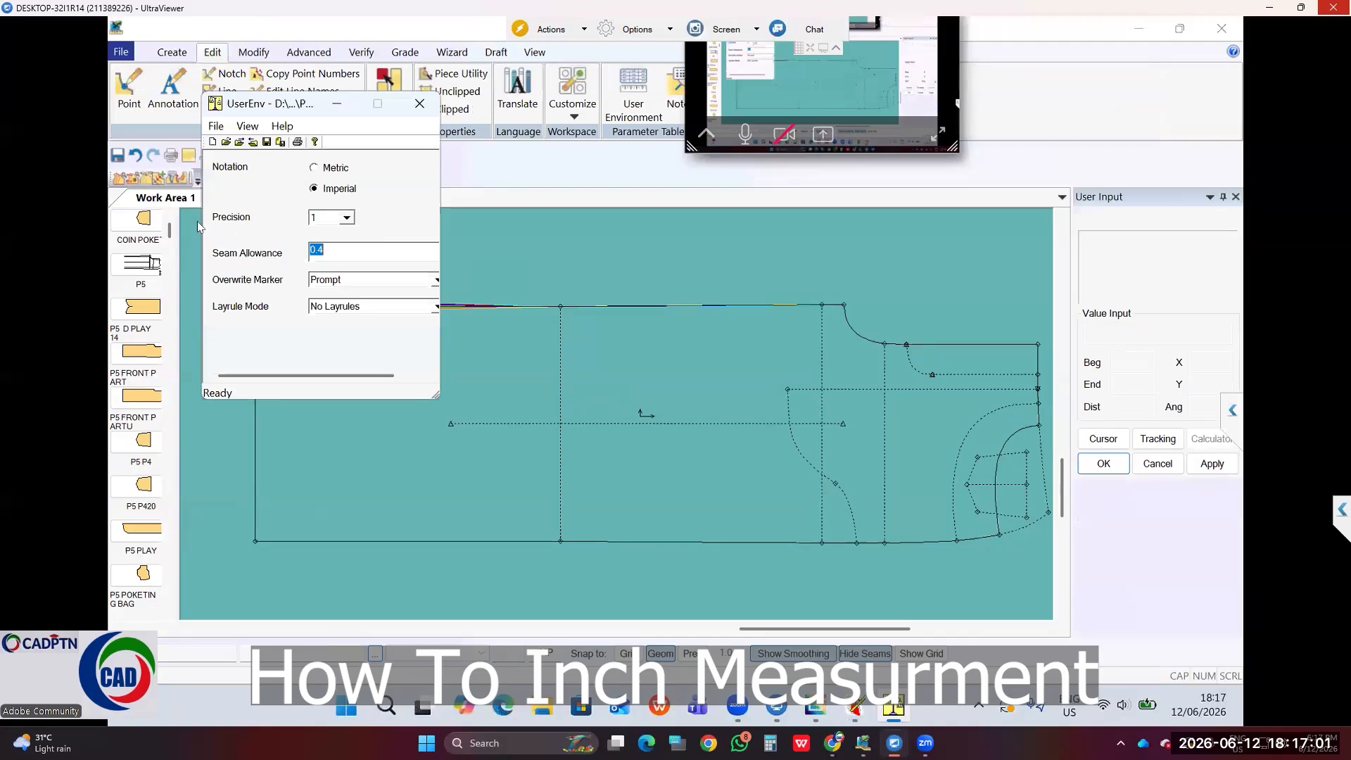
click(347, 220)
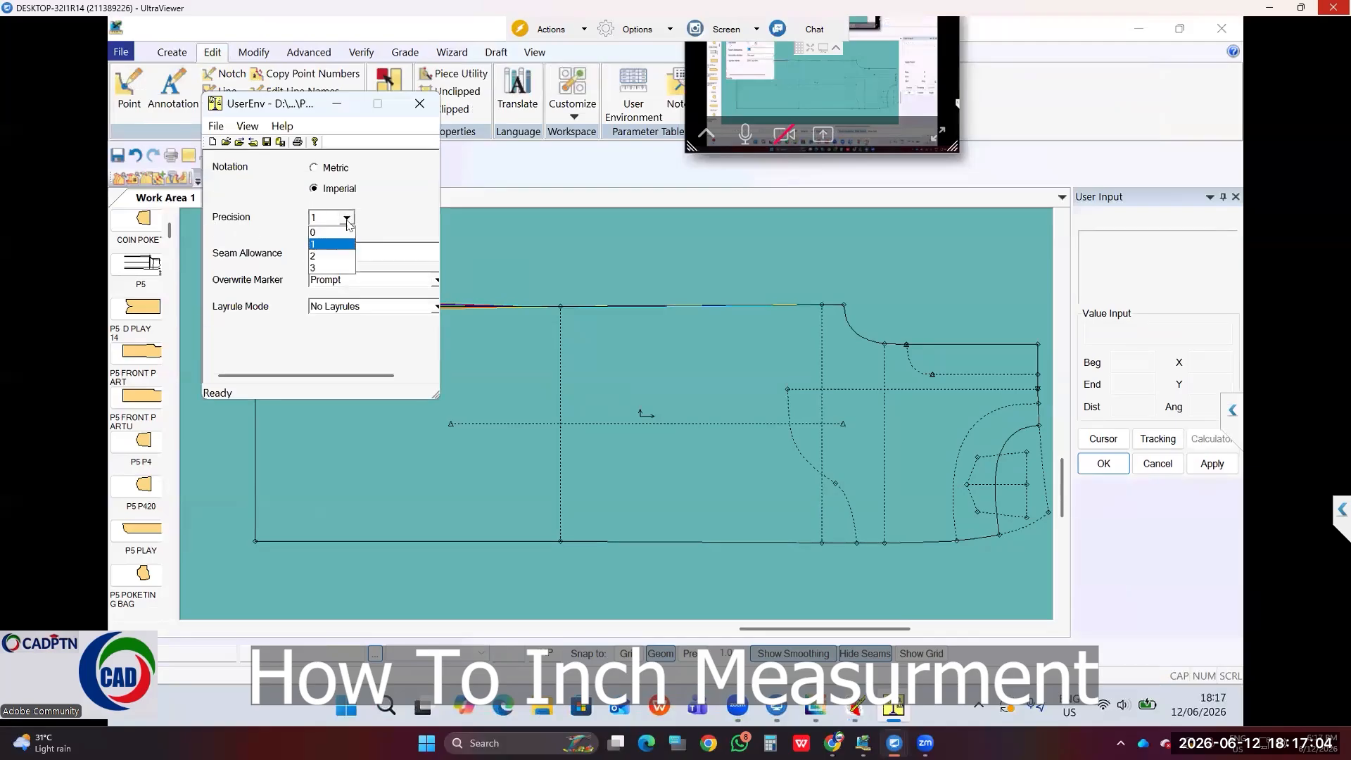
click(314, 259)
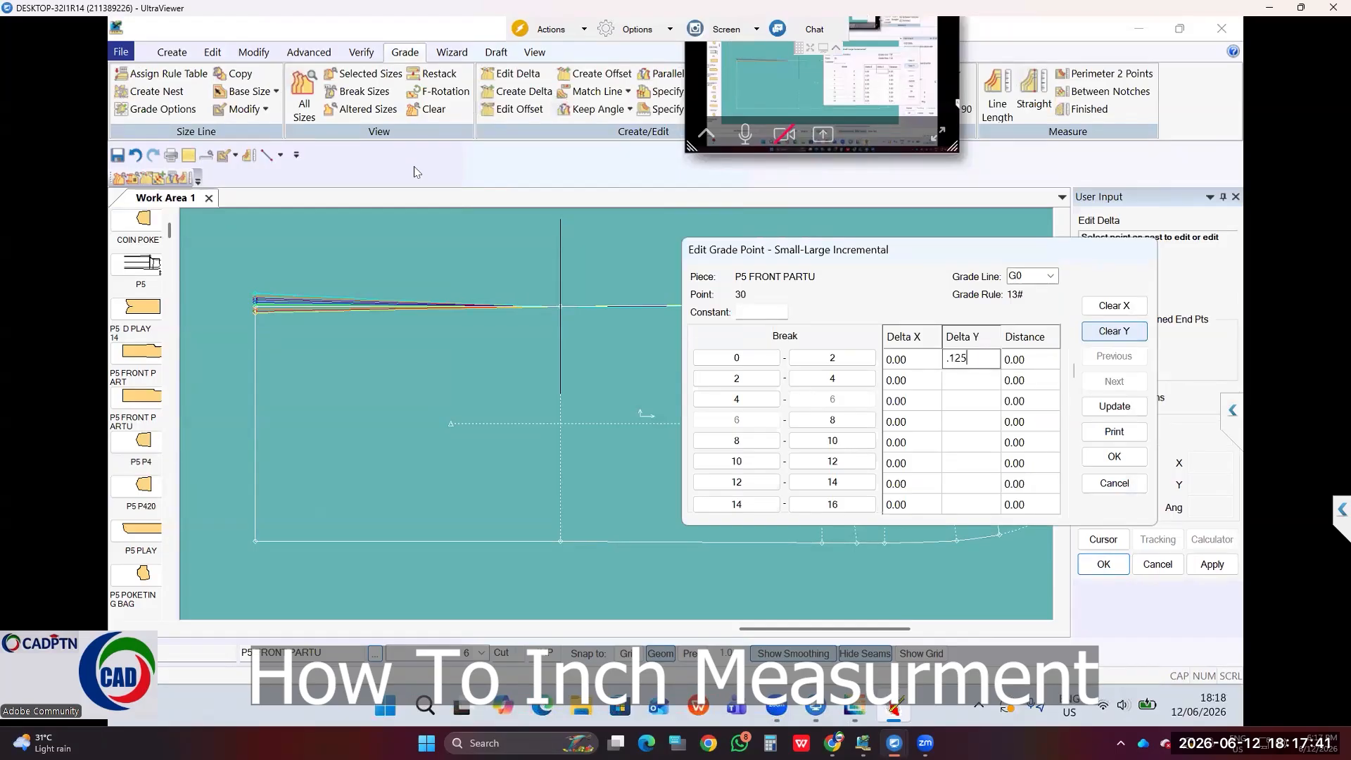
Step: Halve point 30's Delta Y to 0.06 for every size break, stored as grade rule 2
text(/2)
key(Return)
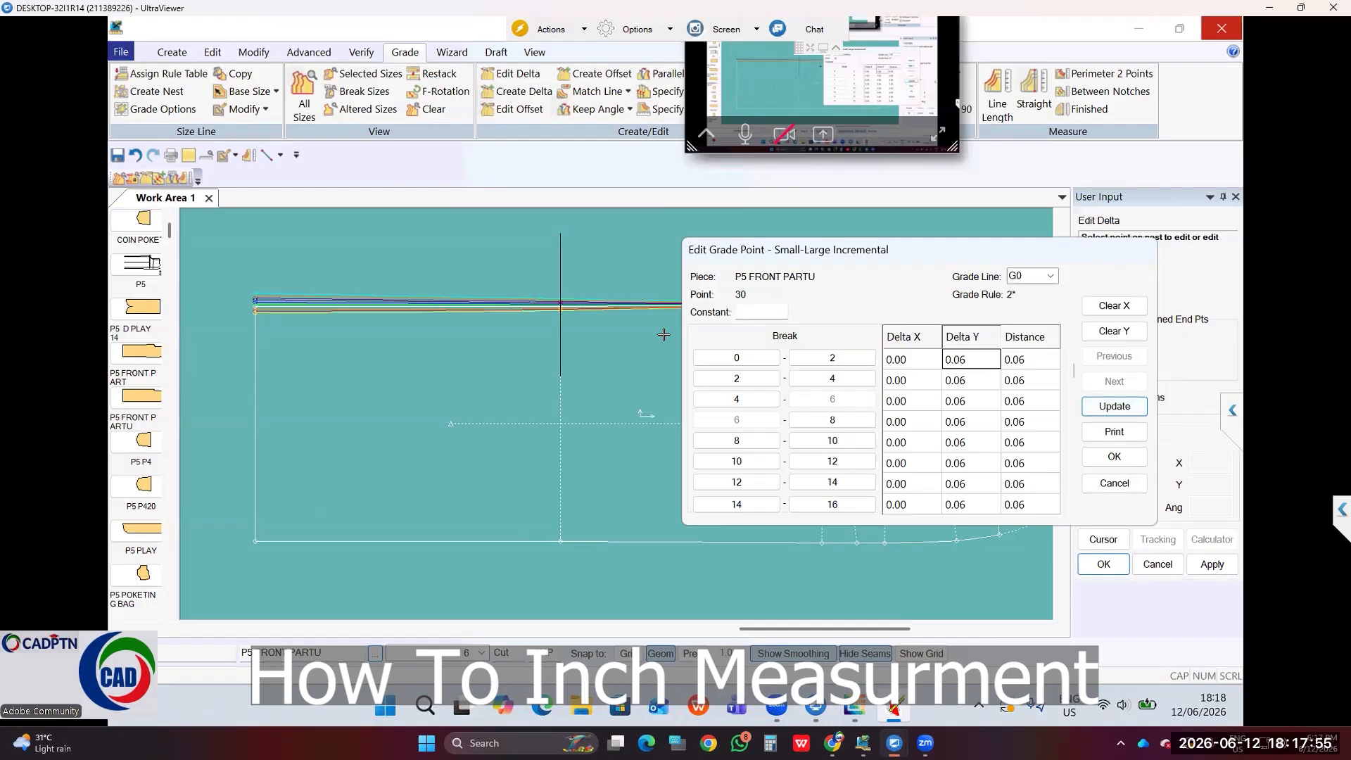
key(Return)
scroll(663, 334, down, 4)
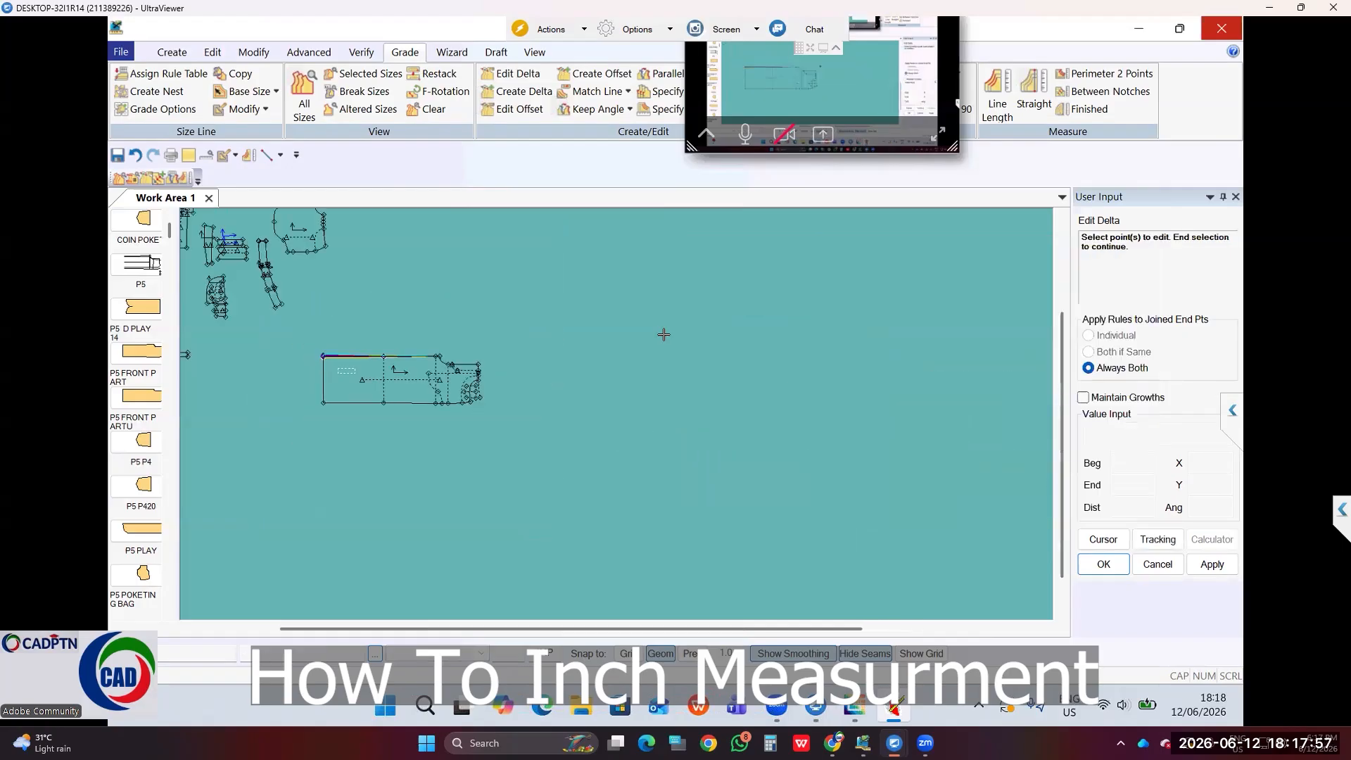
scroll(663, 334, down, 2)
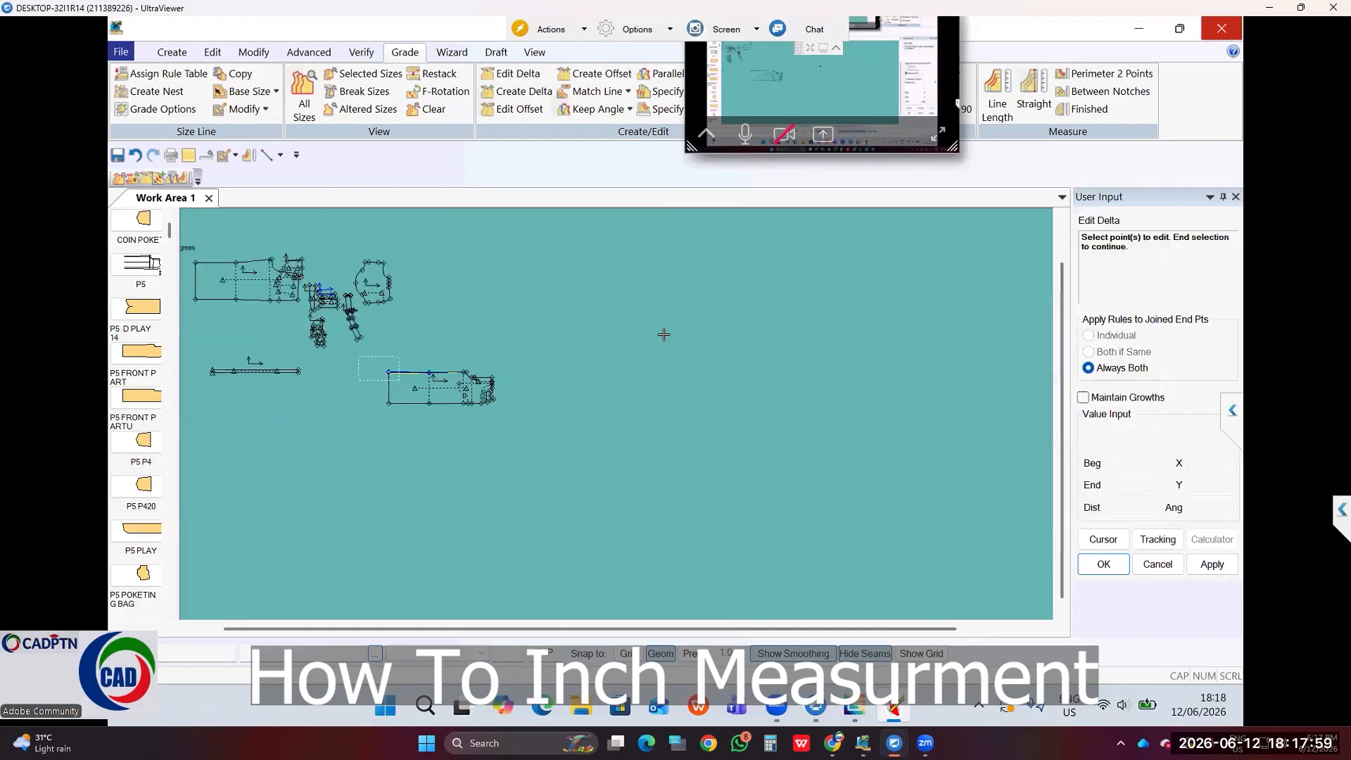
scroll(663, 334, up, 2)
scroll(663, 334, up, 2)
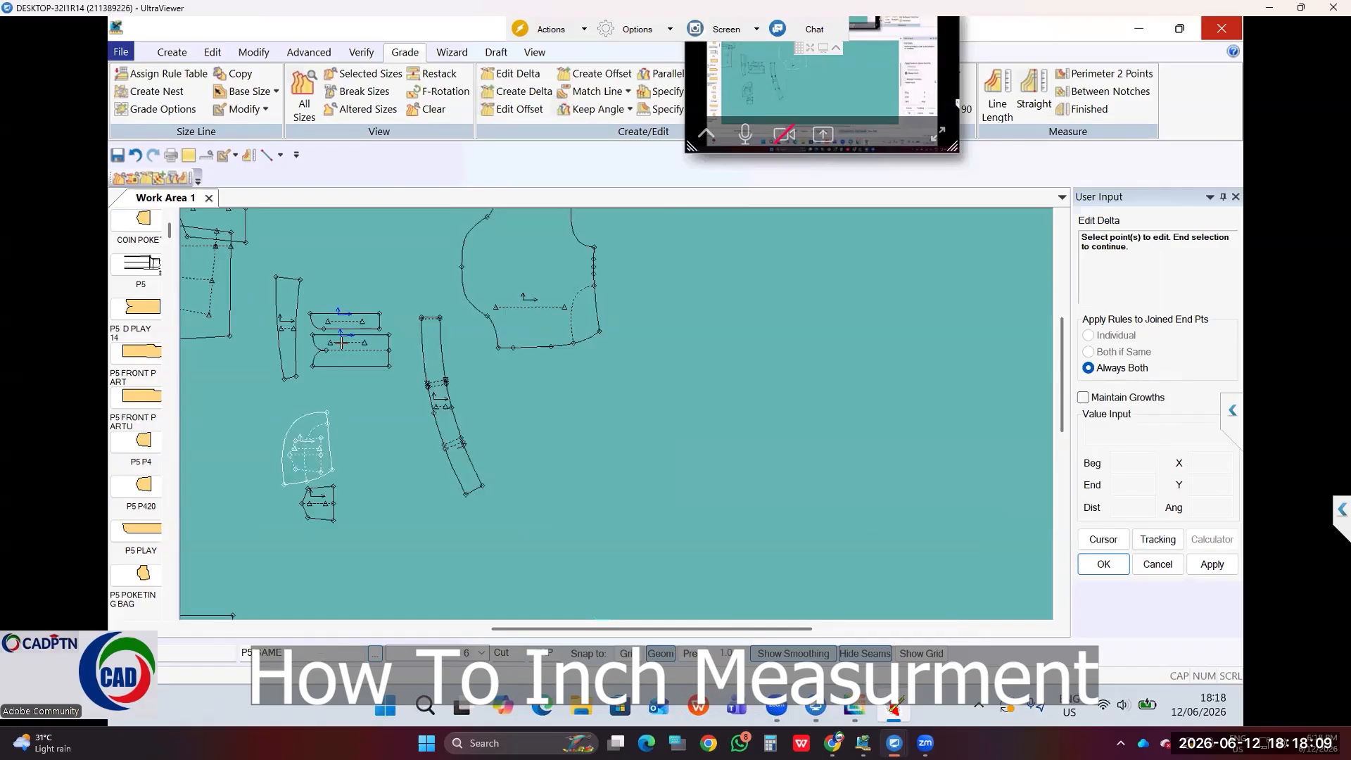
Step: Close the point 13 grade editor keeping Delta Y 0.10, then zoom onto the two small pieces
right_click(349, 310)
click(354, 318)
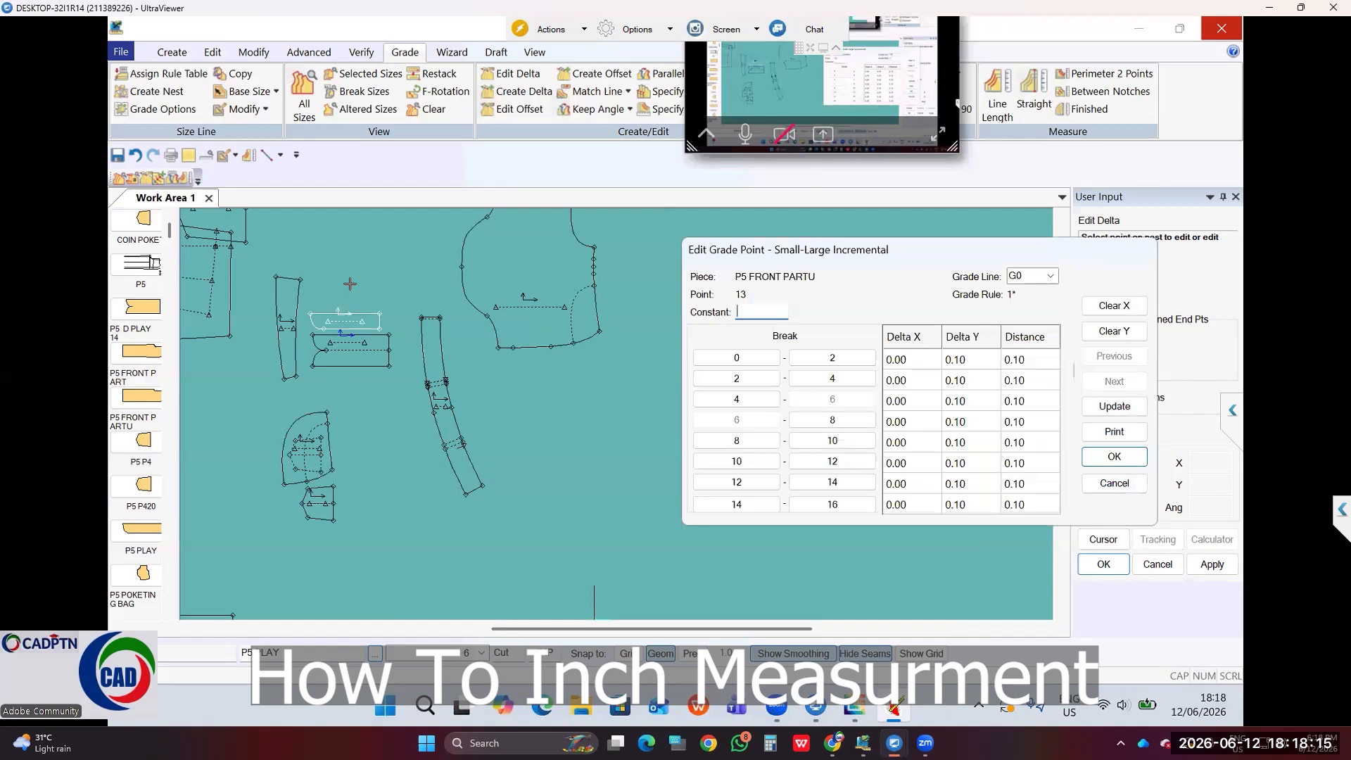
right_click(360, 255)
click(359, 266)
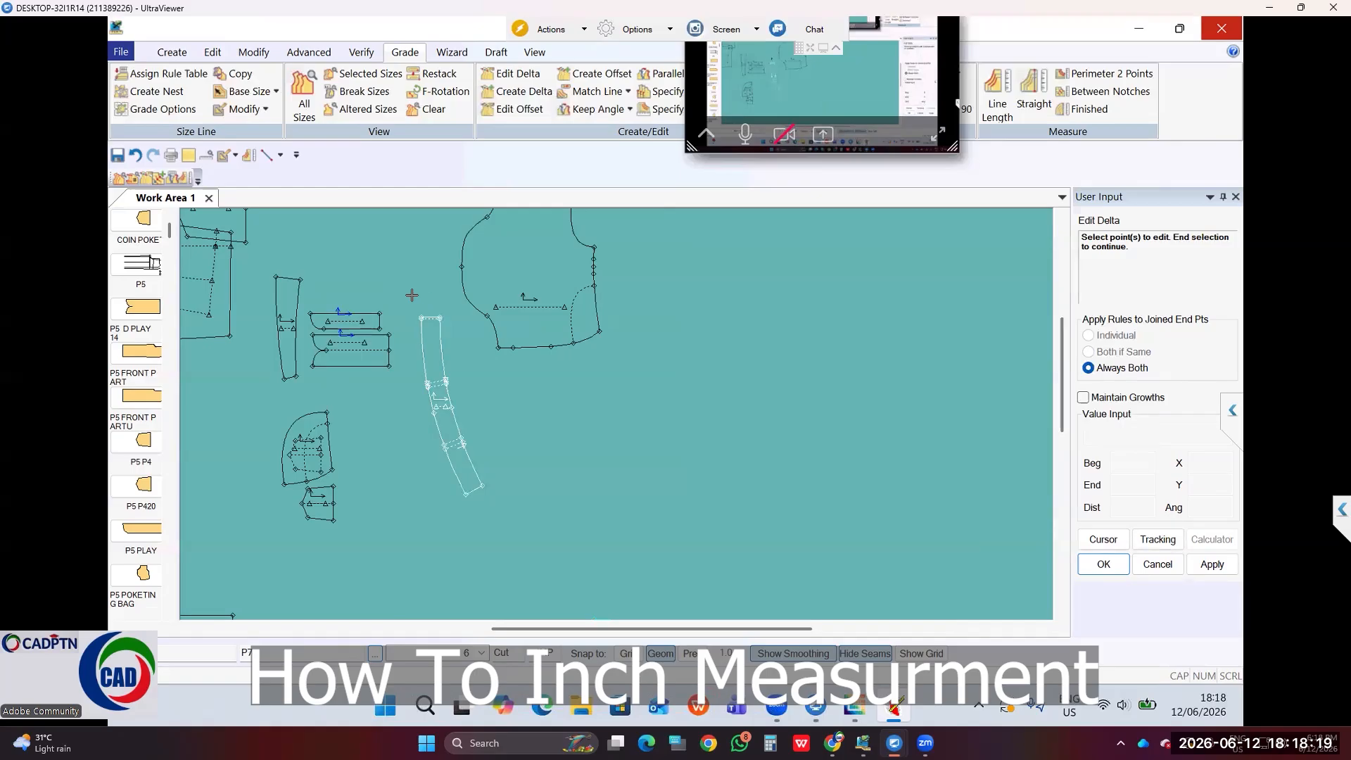
key(F7)
click(298, 290)
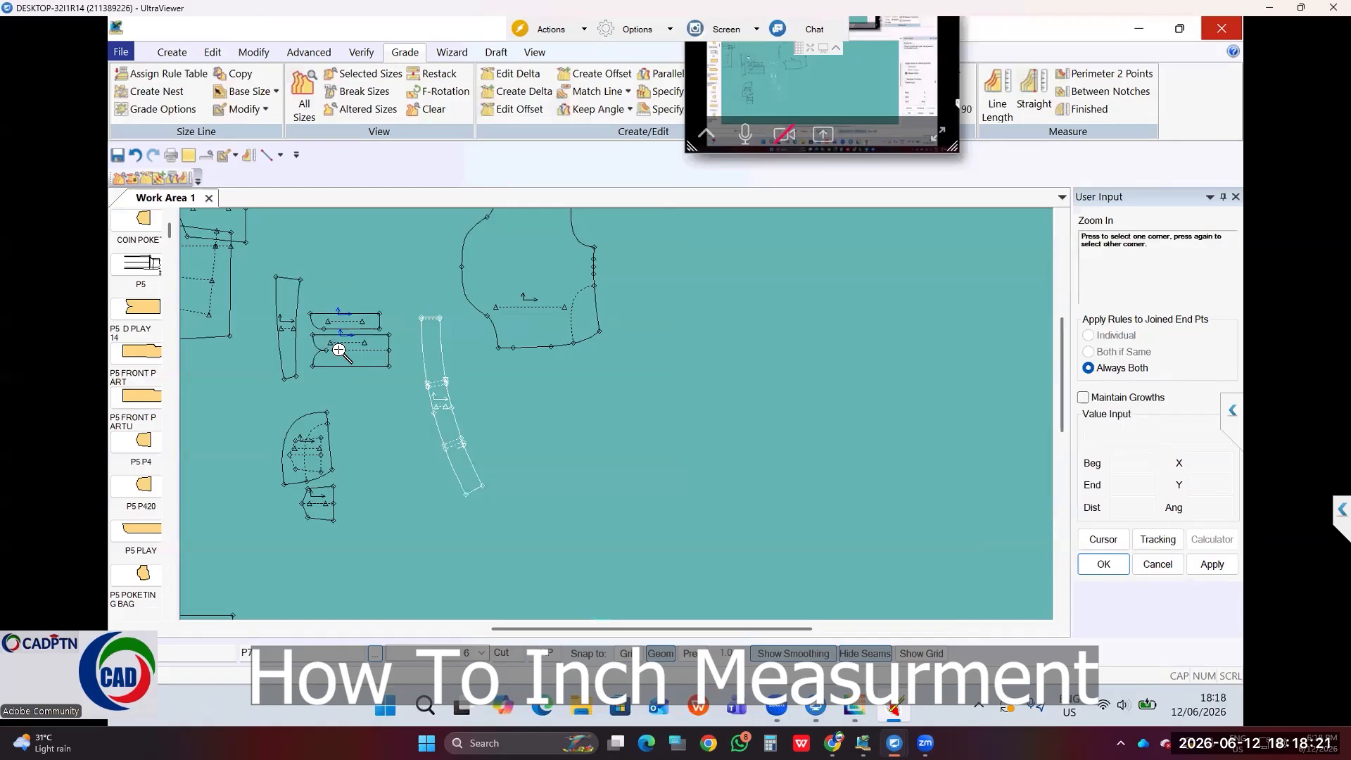
click(393, 379)
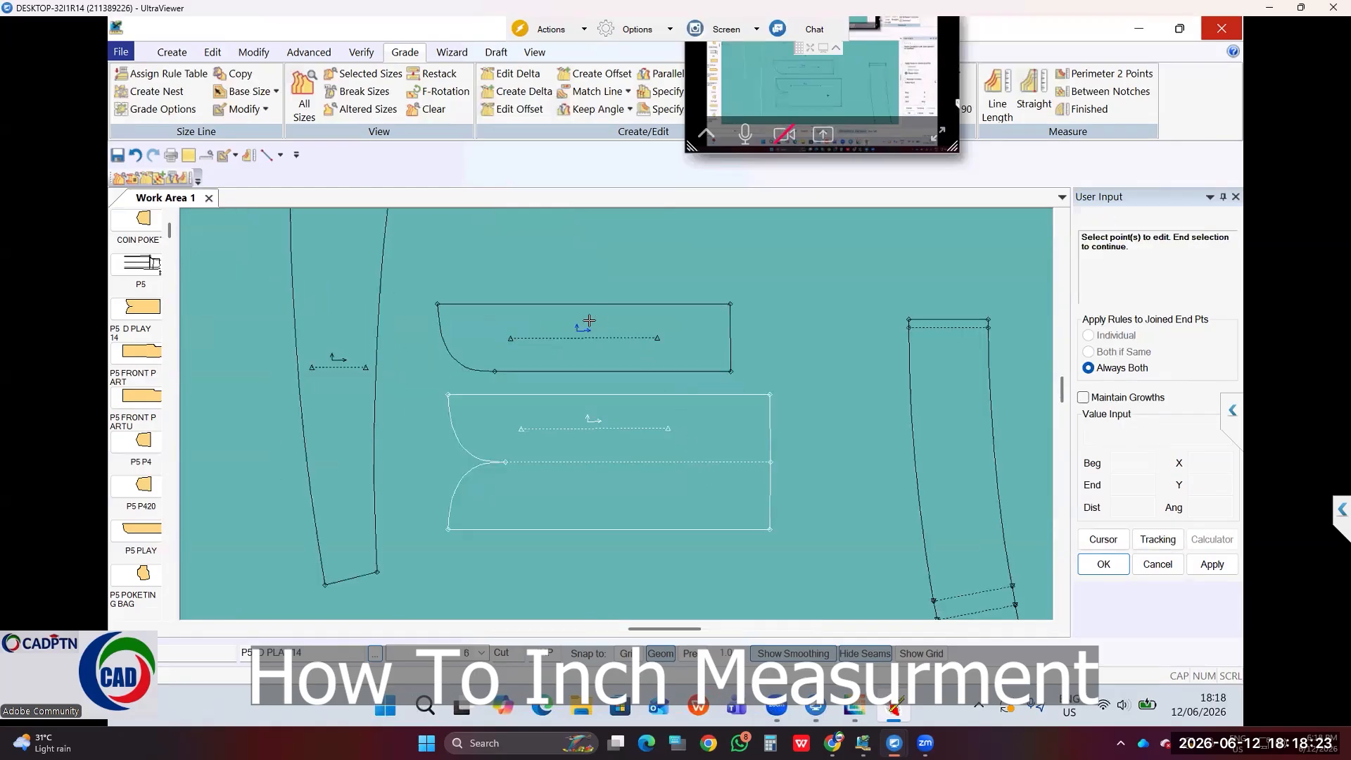
click(660, 465)
scroll(597, 461, down, 6)
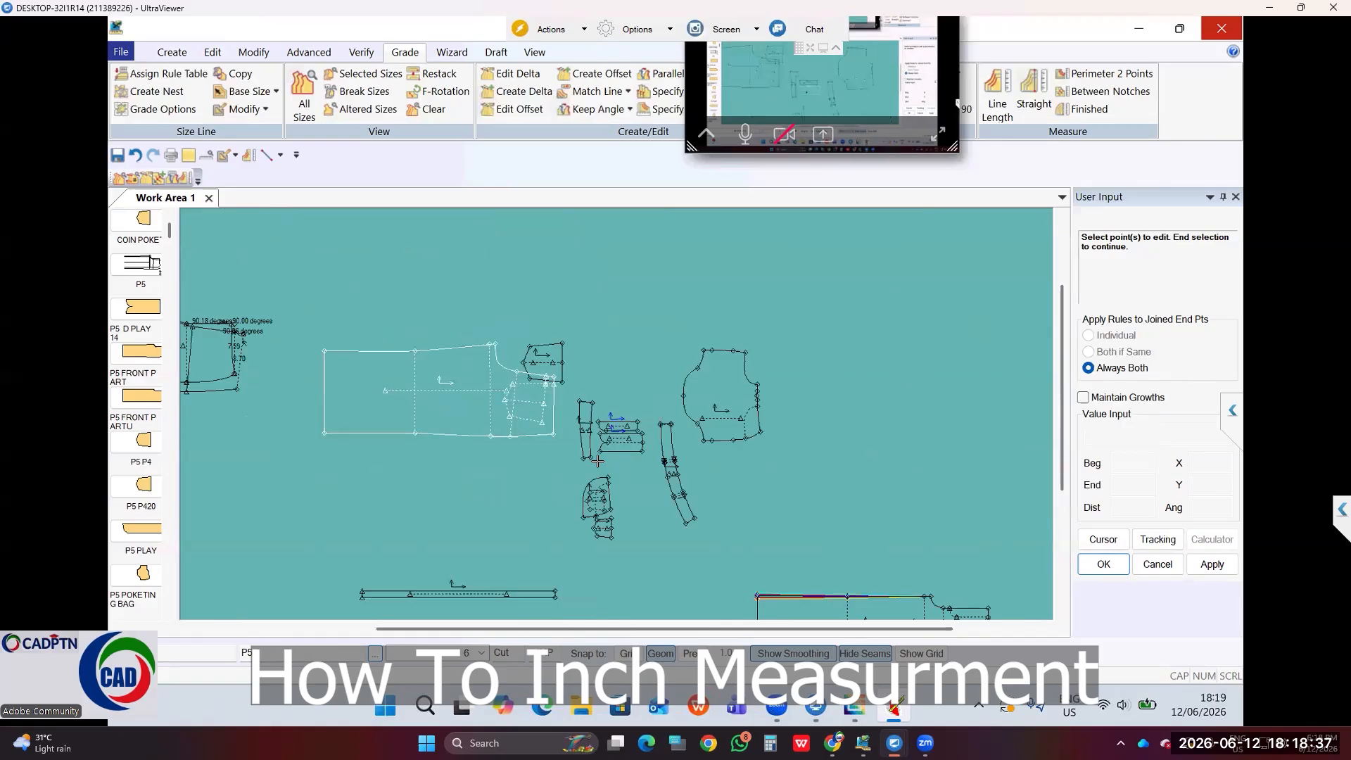
scroll(597, 461, up, 3)
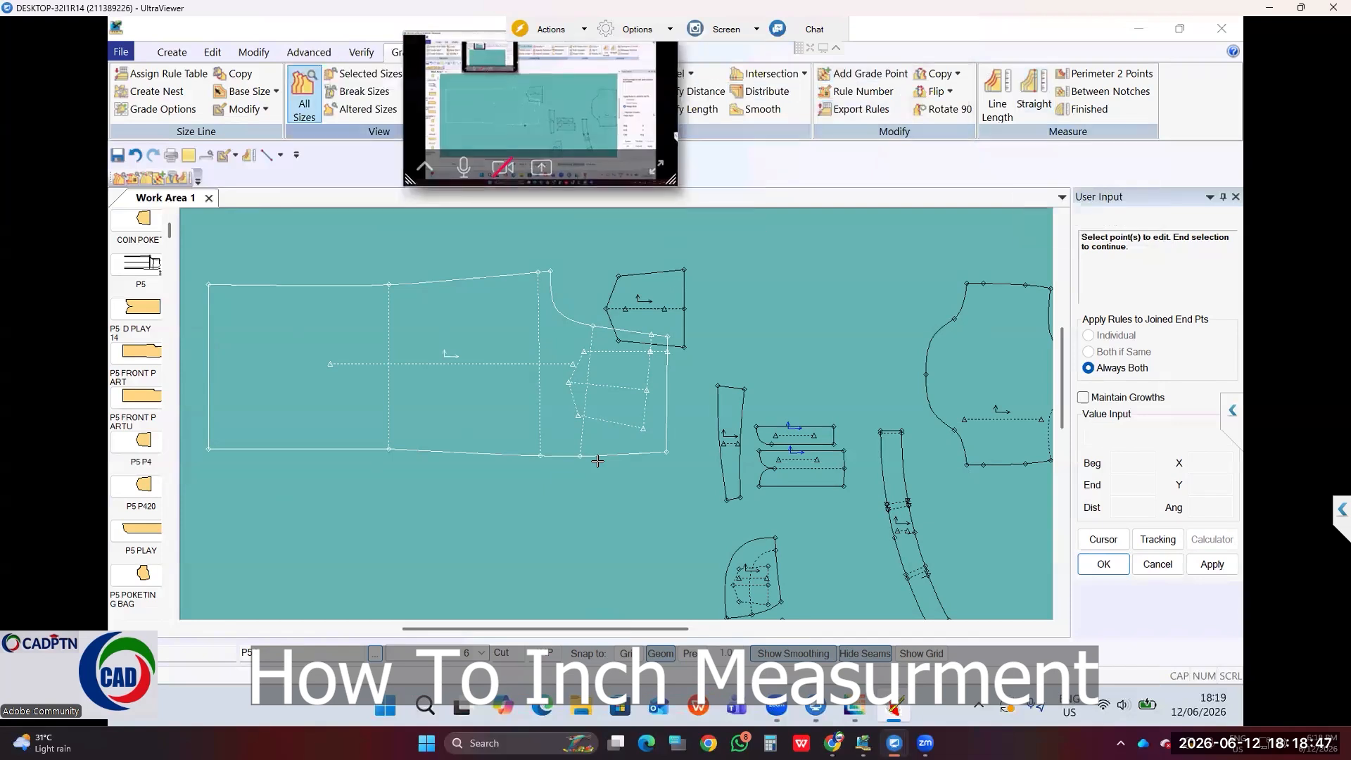
Step: Start the Realign Grain/Grade Ref command from the Modify tab
click(253, 51)
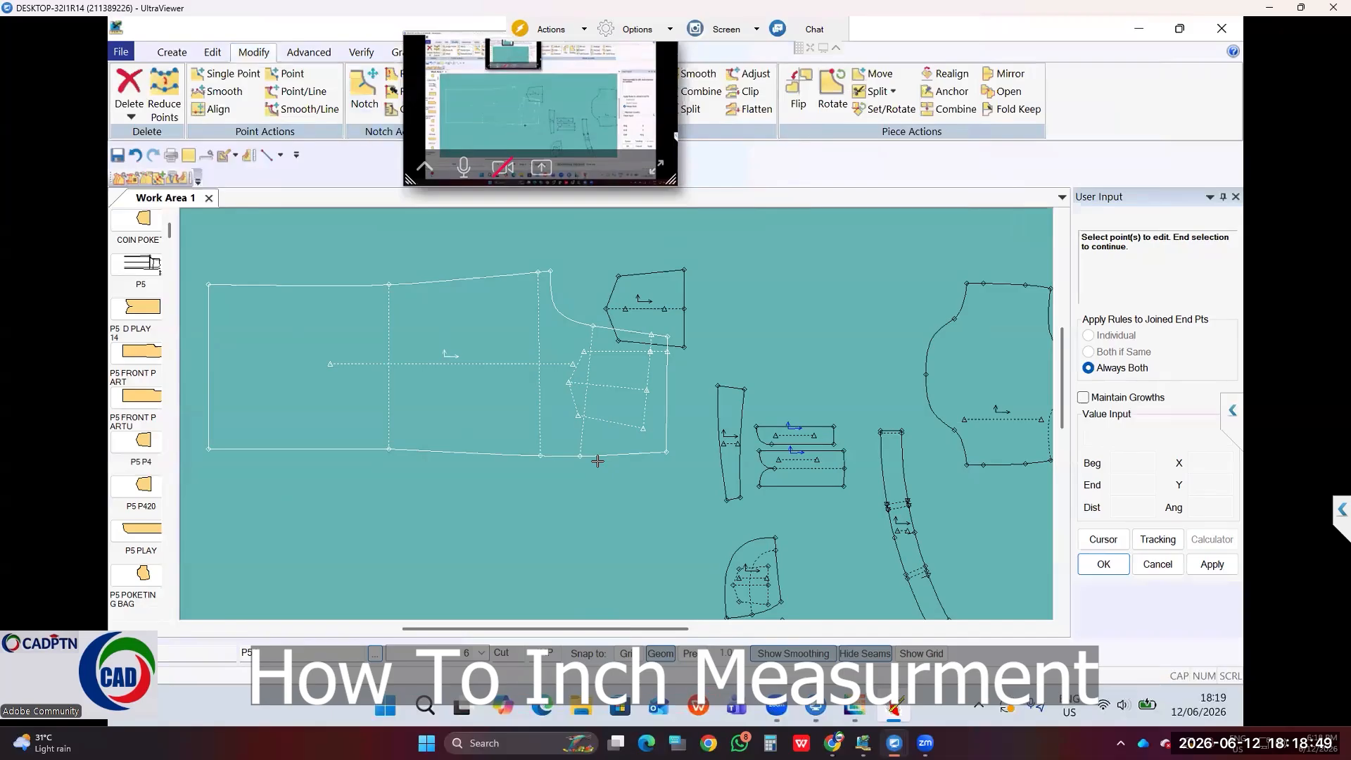
click(947, 79)
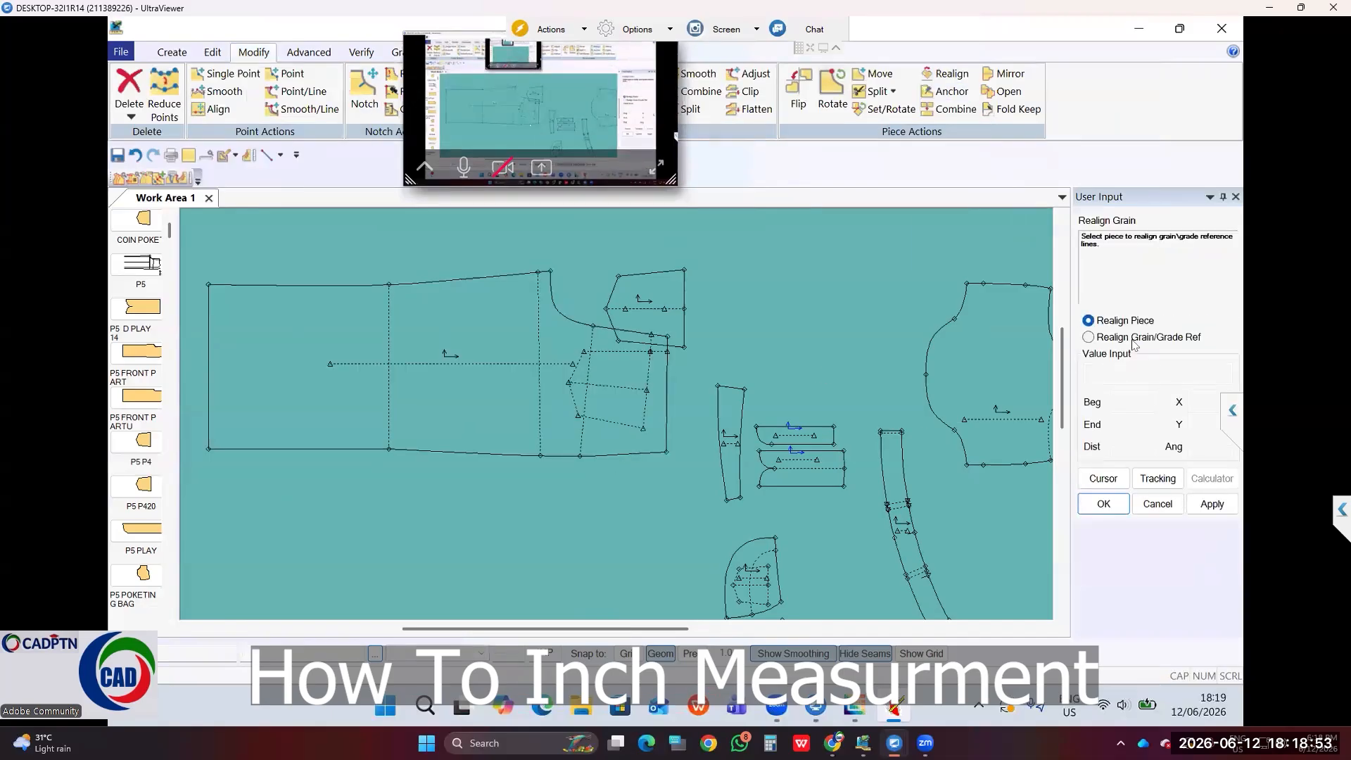
click(1090, 338)
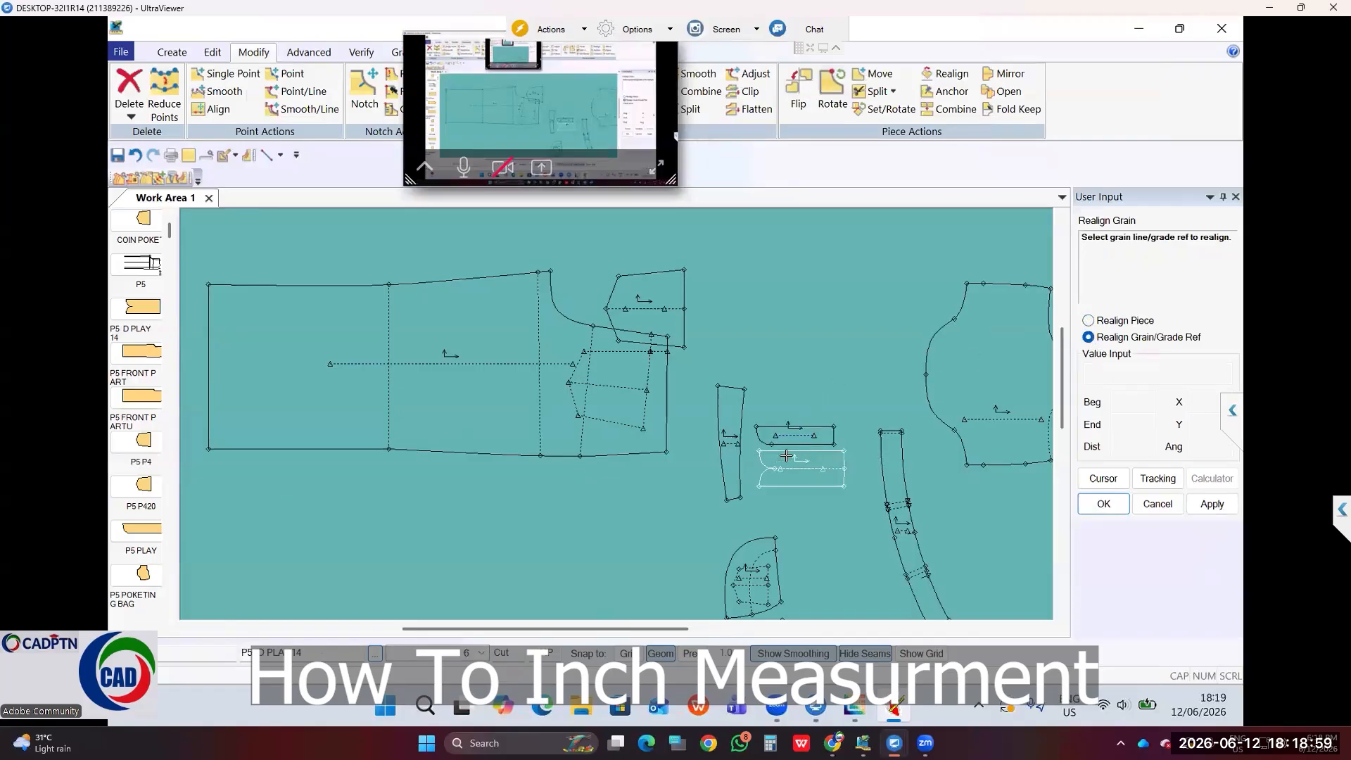
Step: Zoom in around the two small pieces and begin saving pattern pieces
drag(805, 394, 754, 404)
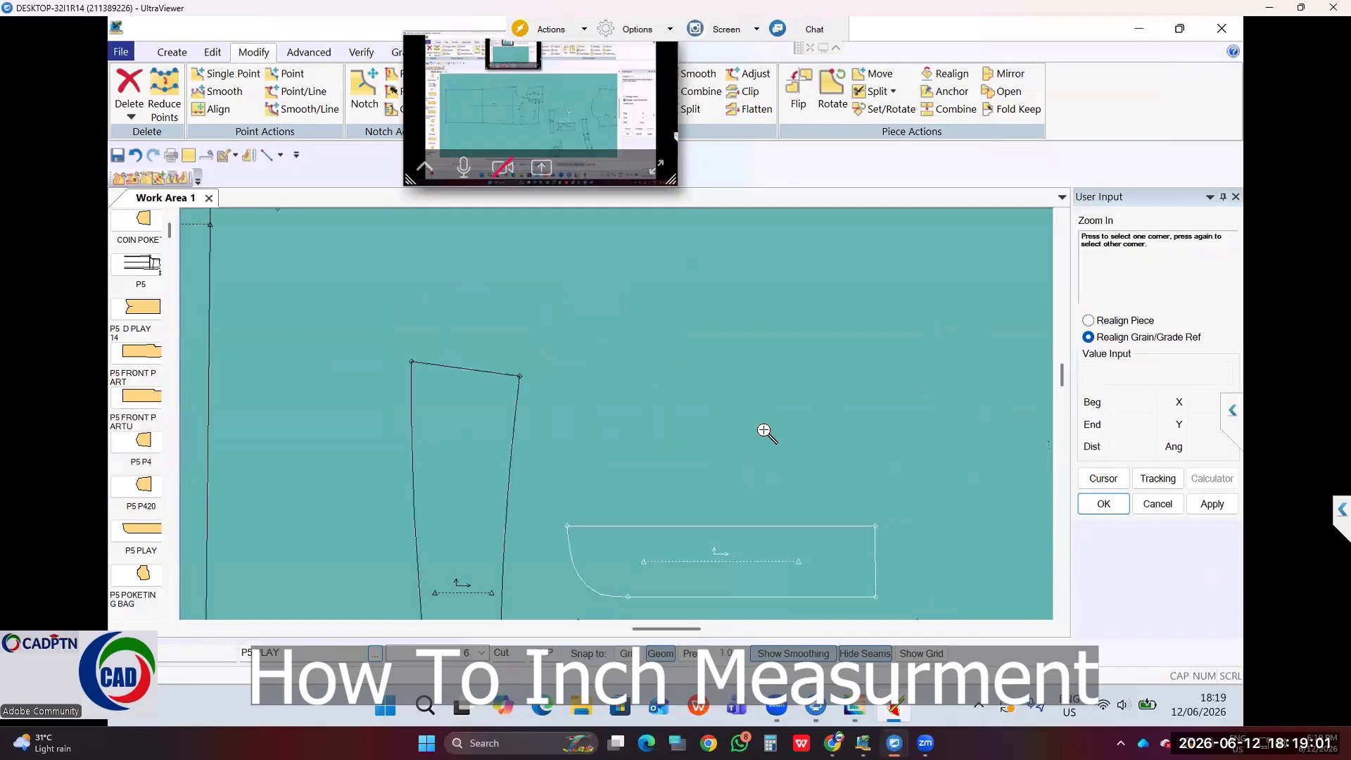
scroll(707, 415, down, 3)
scroll(821, 401, up, 3)
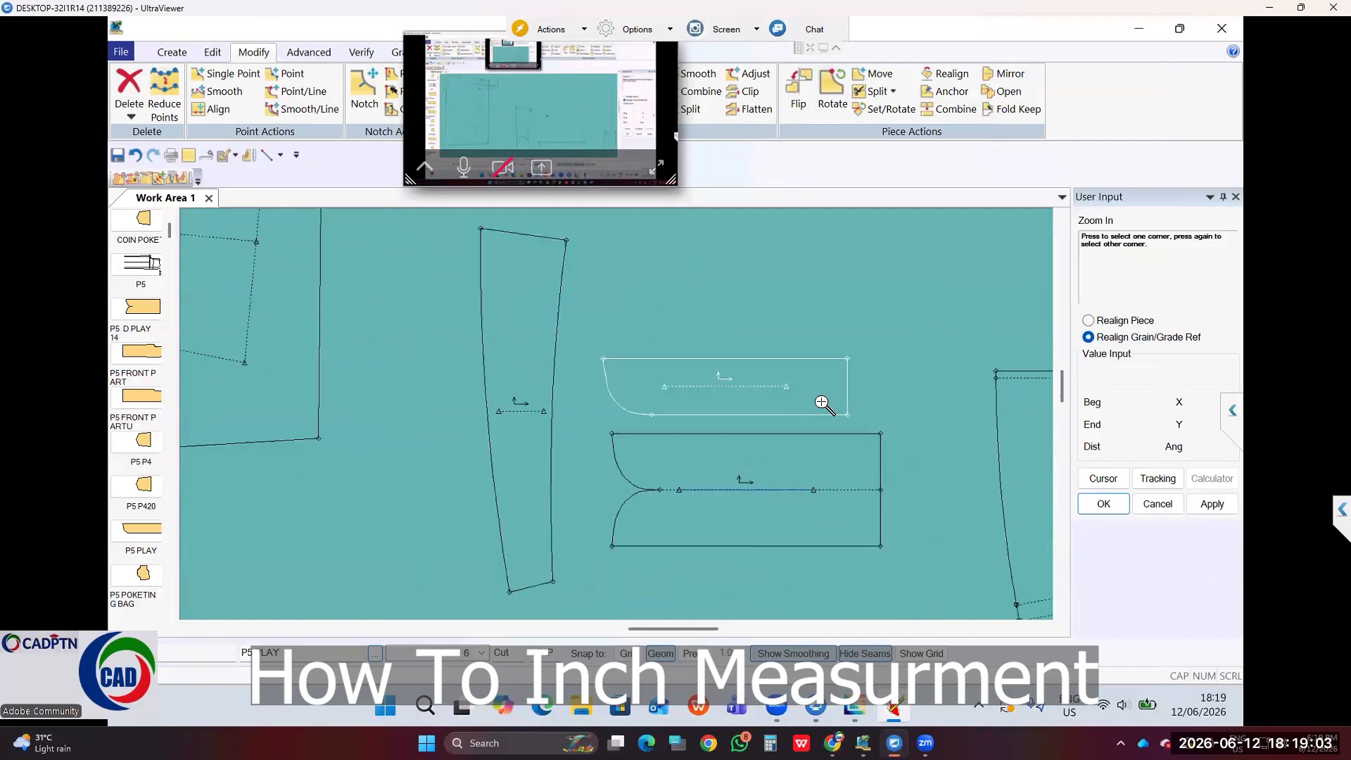
scroll(601, 304, up, 2)
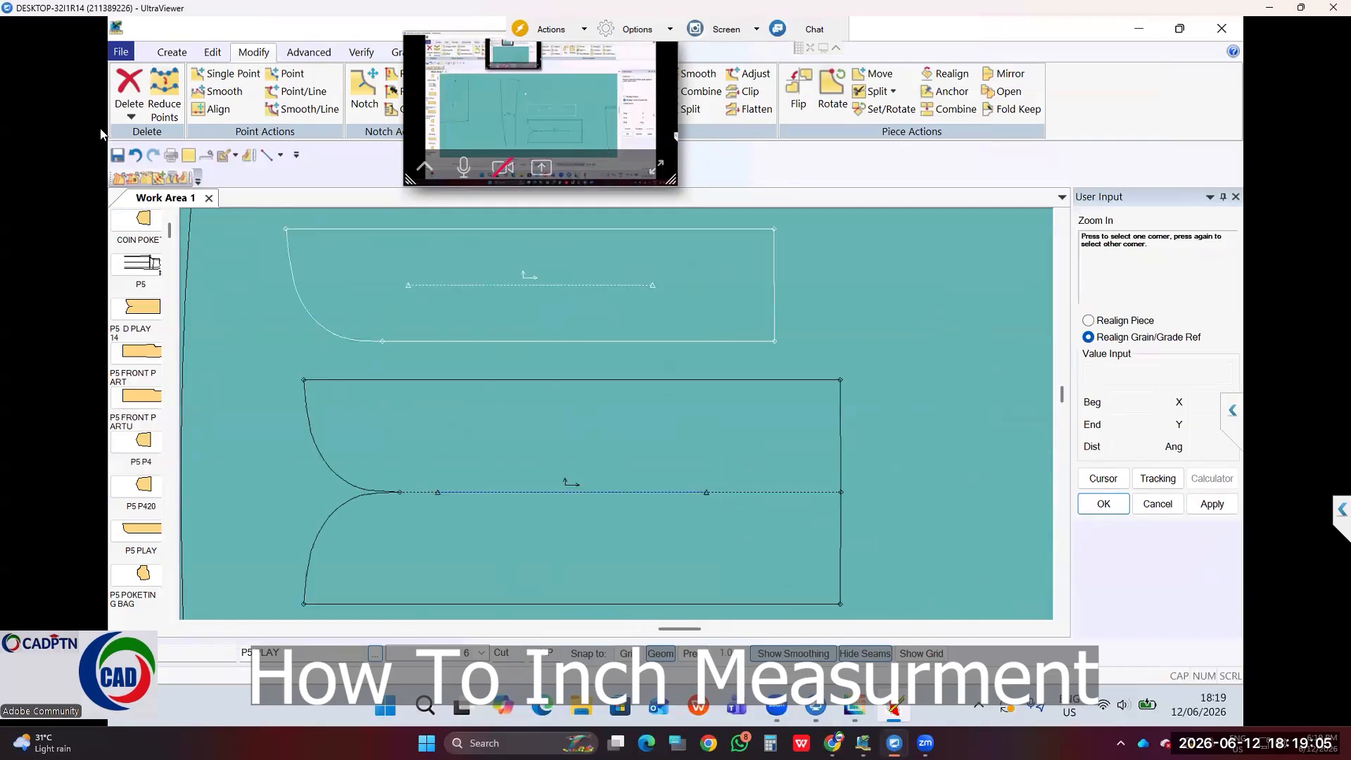
click(120, 158)
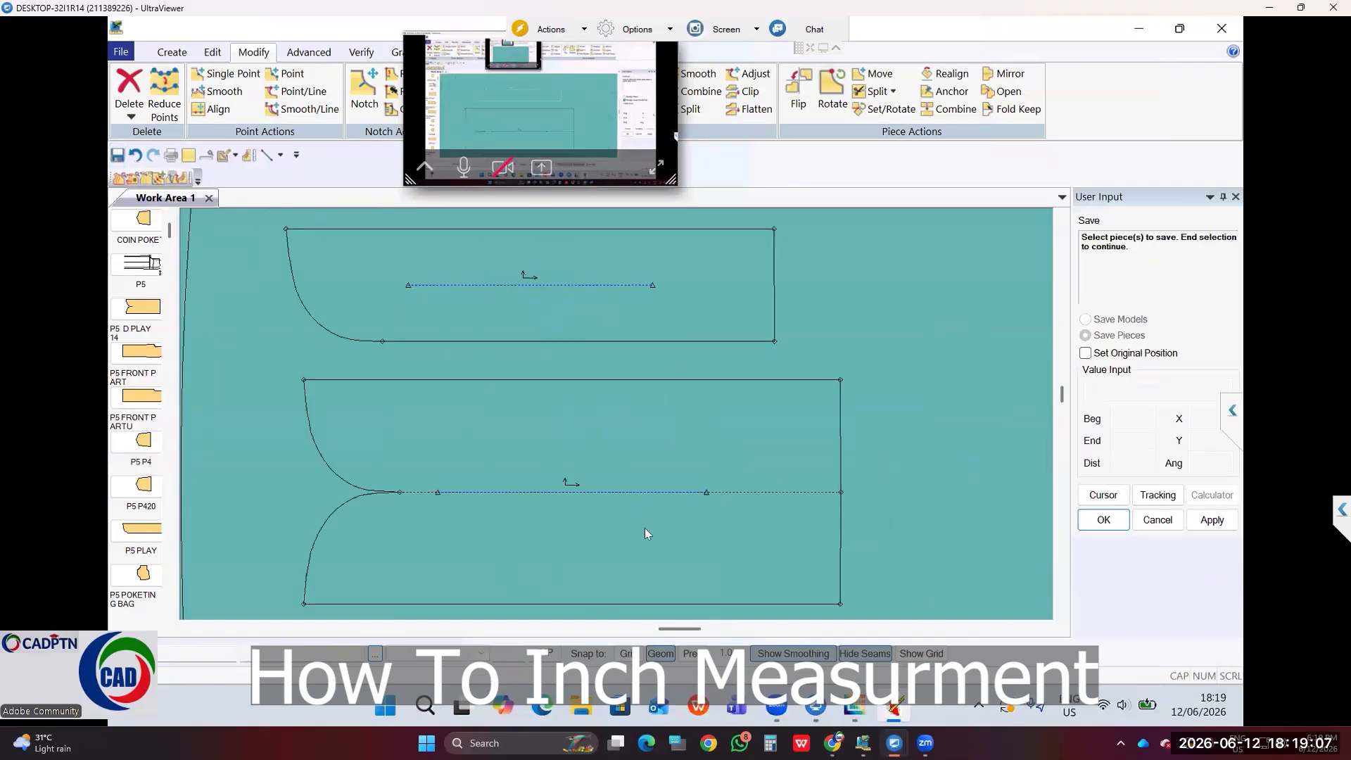
Step: Save the P5 PLAY and P5 D PLAY 14 pieces
click(647, 284)
click(681, 539)
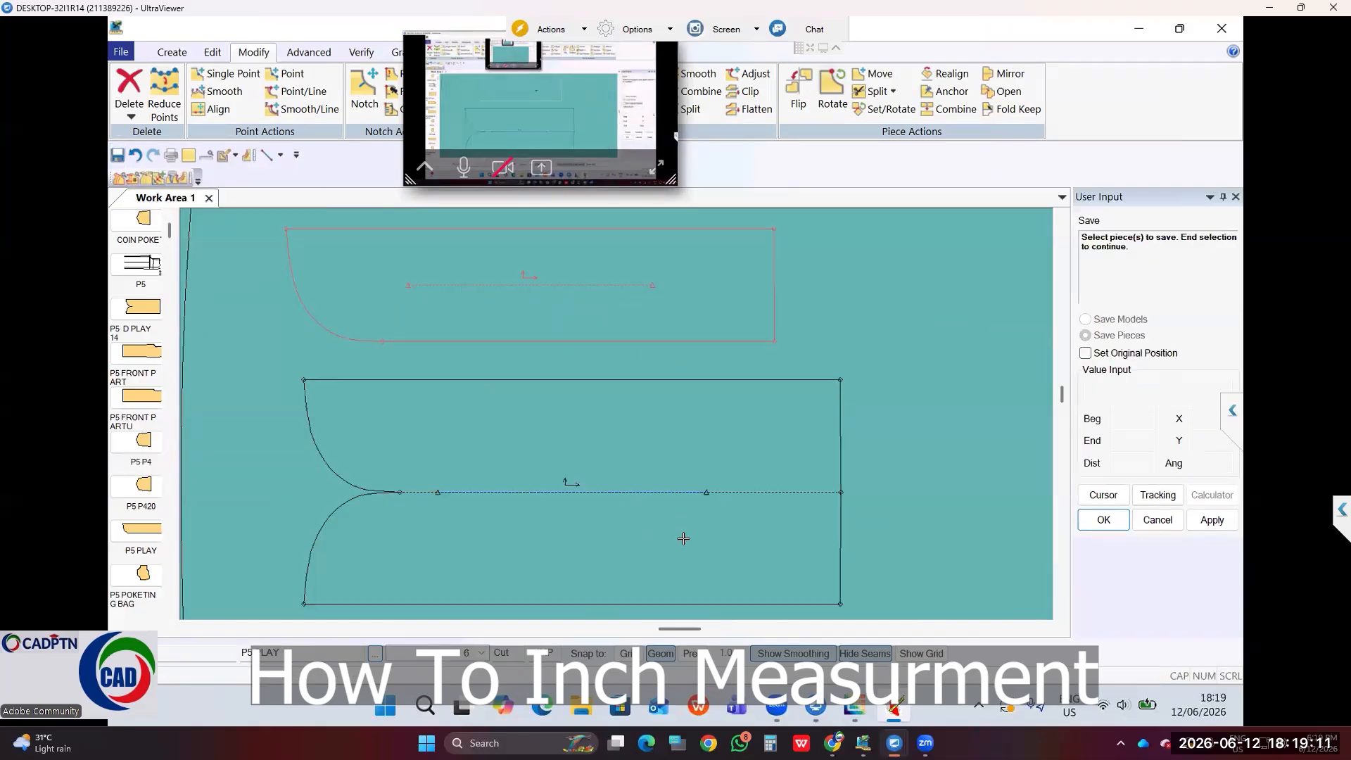
right_click(792, 327)
click(841, 334)
Step: Cancel the save command and pan to the full P5 FRONT PARTU front pants piece
scroll(841, 330, down, 3)
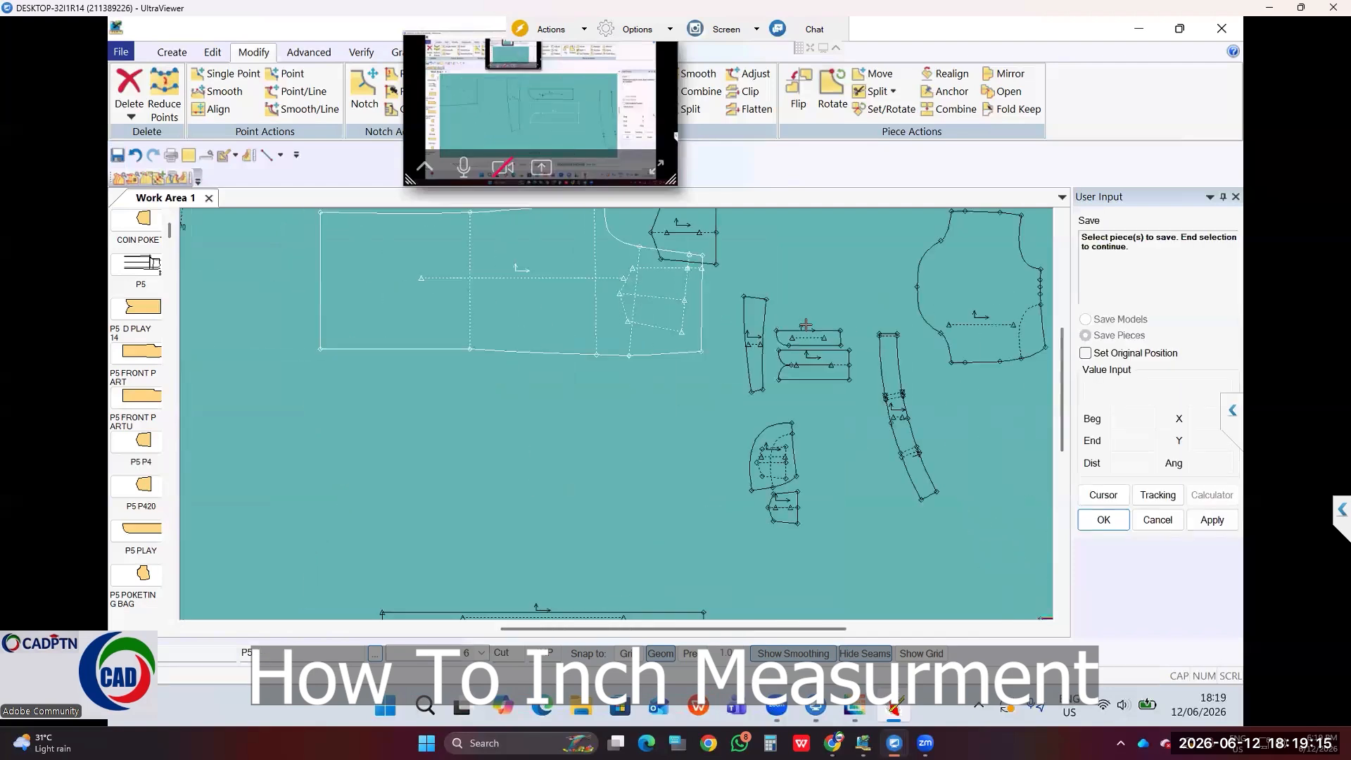
scroll(811, 347, down, 2)
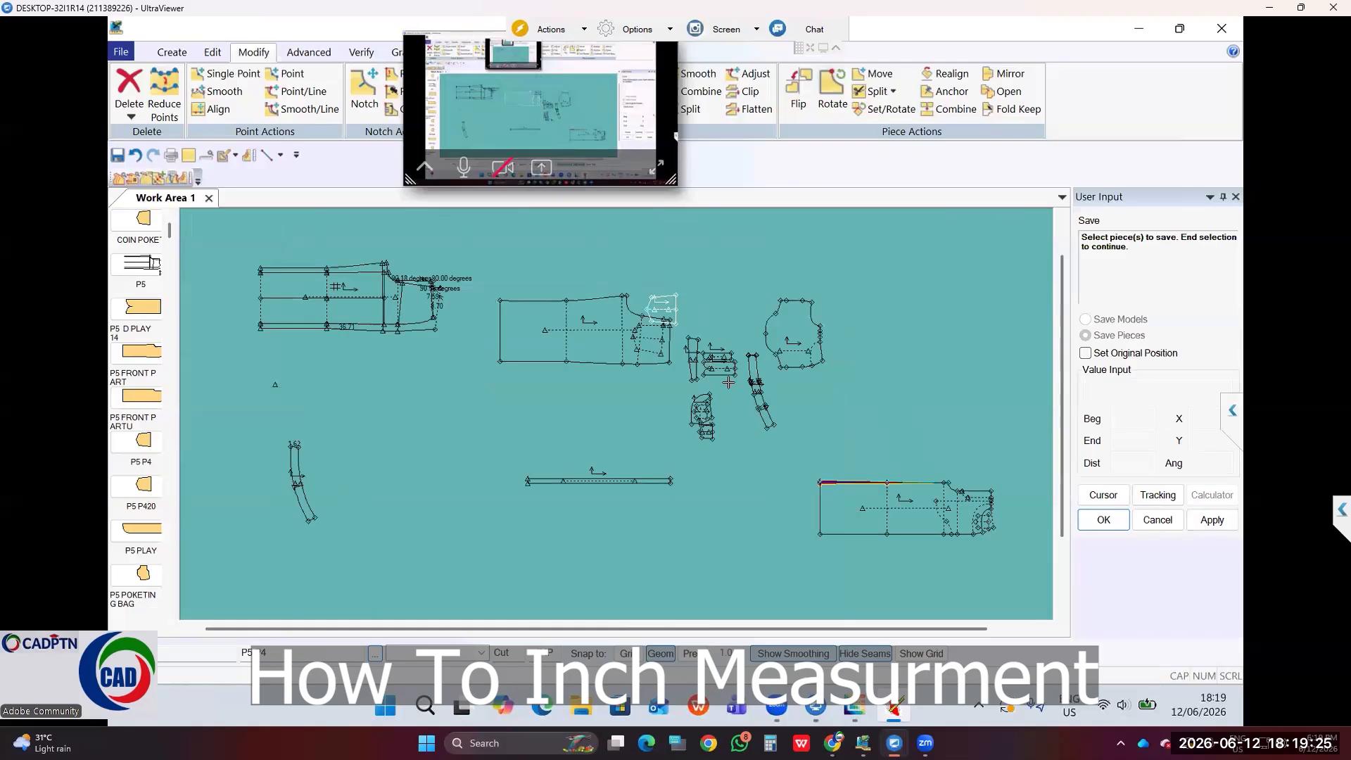
scroll(908, 506, up, 4)
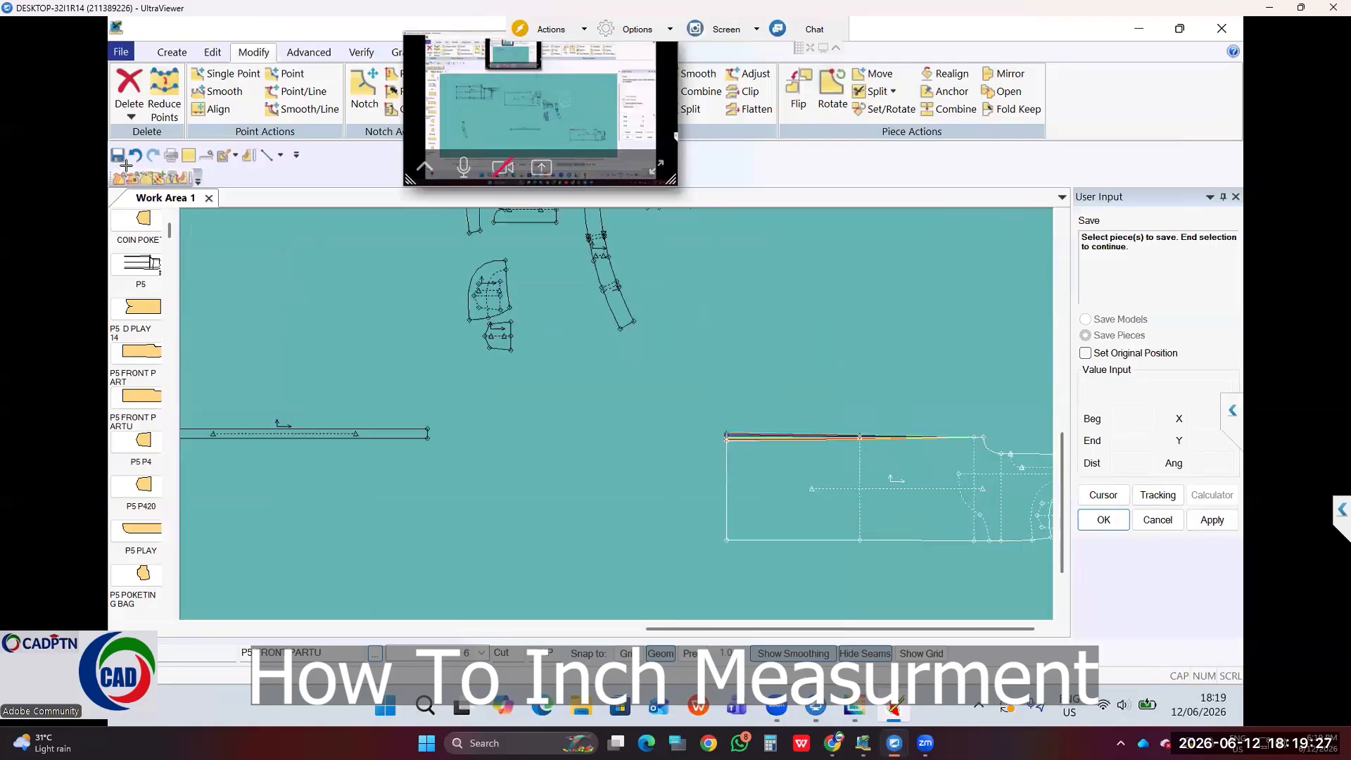
right_click(780, 288)
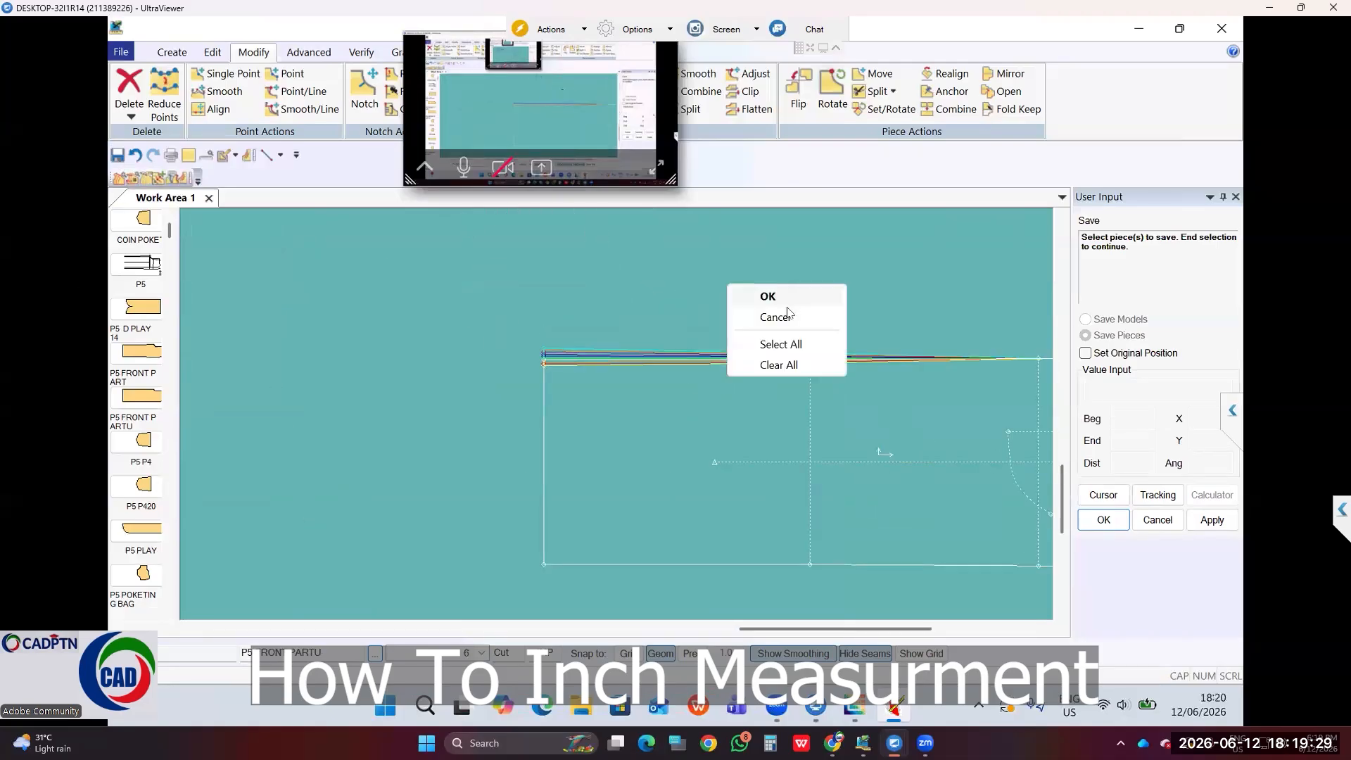
click(788, 318)
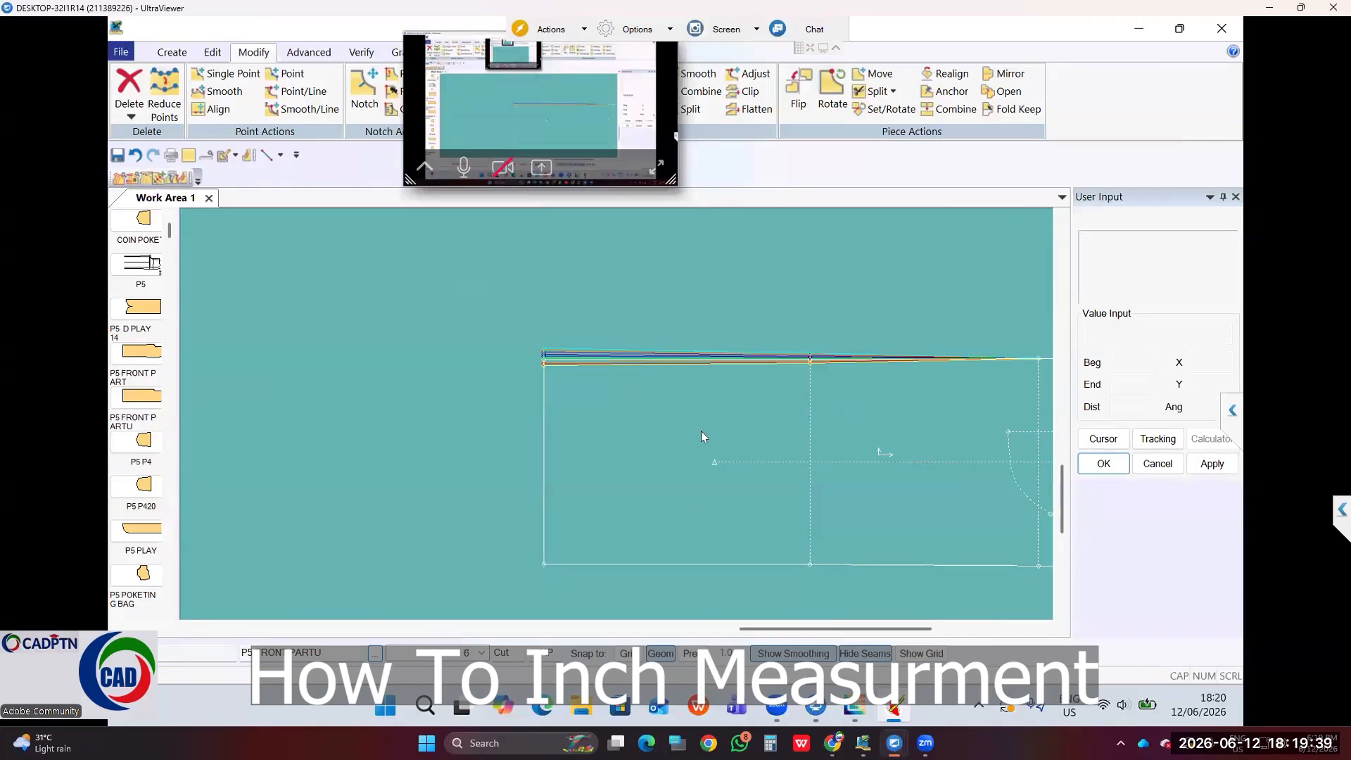
middle_drag(919, 458, 719, 407)
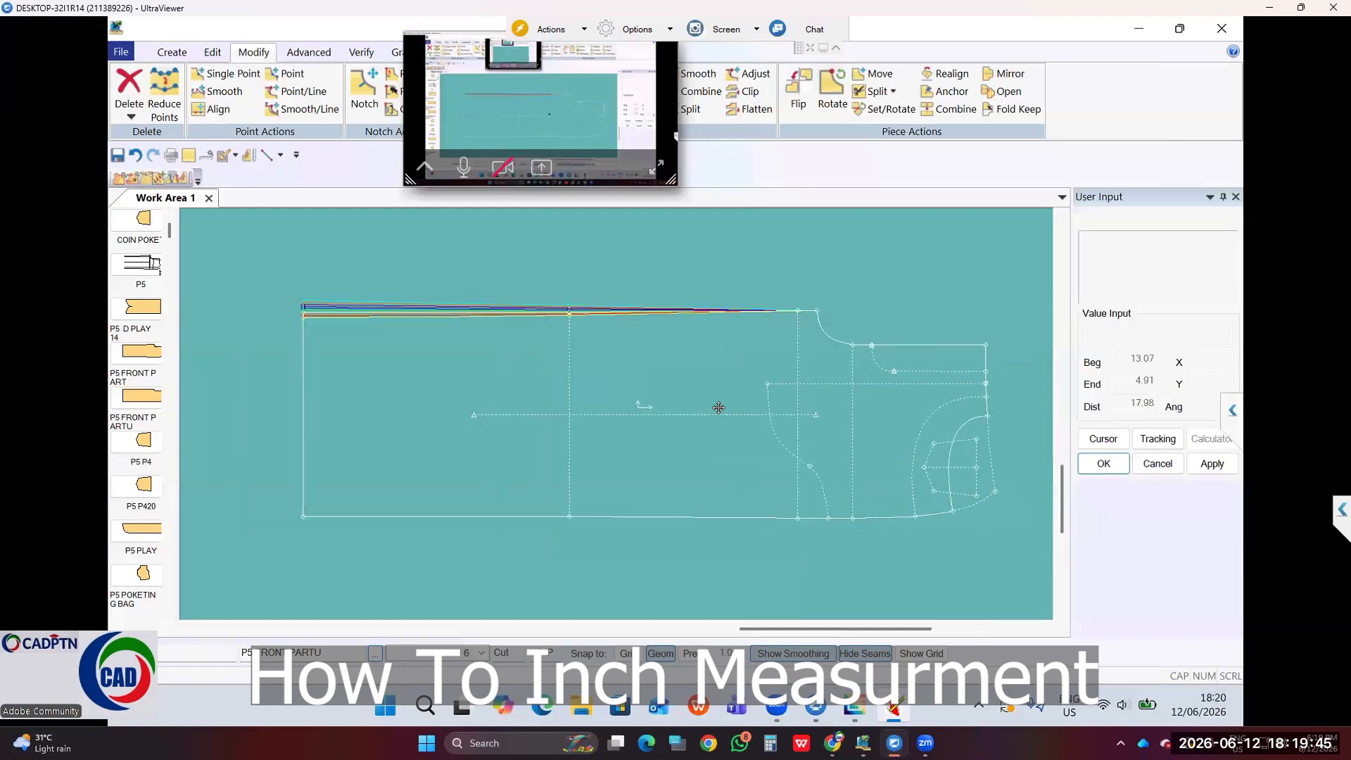
Step: Rotate P5 FRONT PARTU slightly about its top-left corner
click(833, 90)
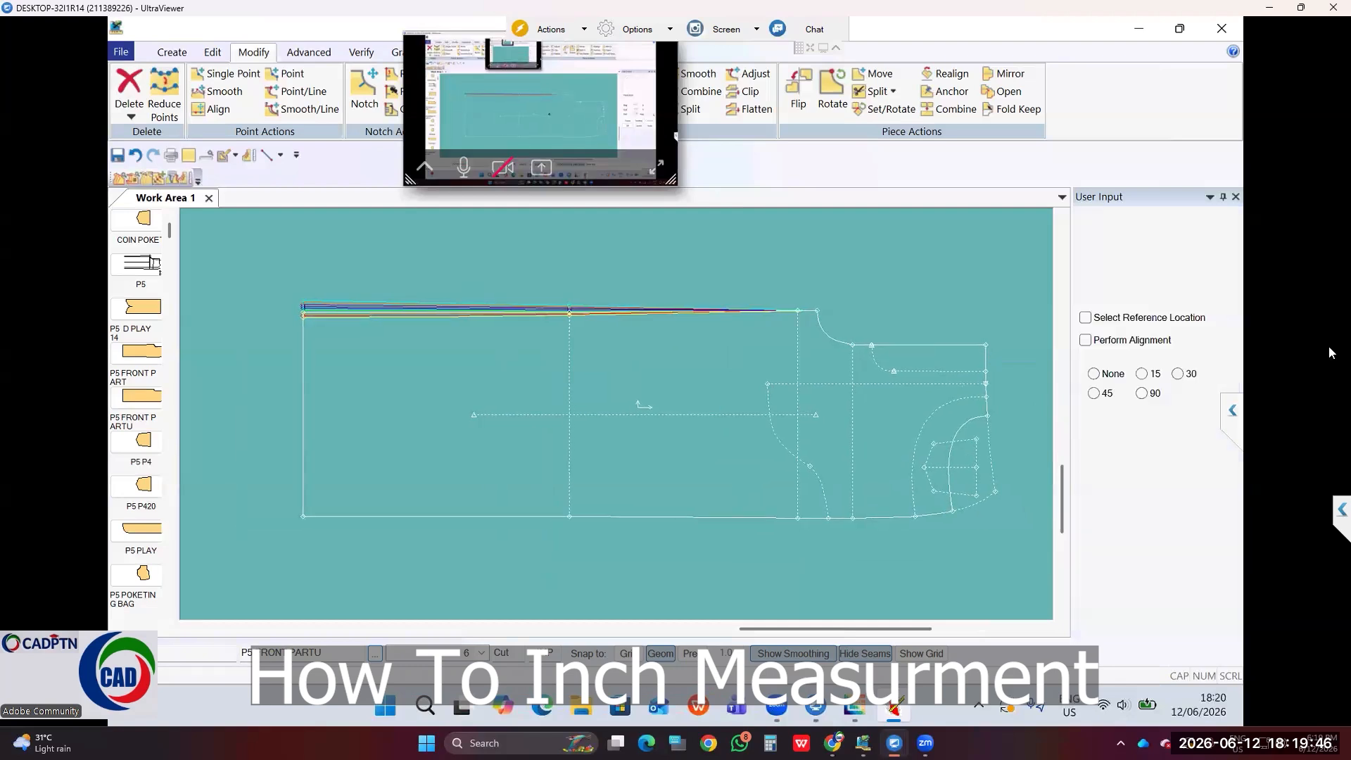
click(504, 406)
right_click(568, 314)
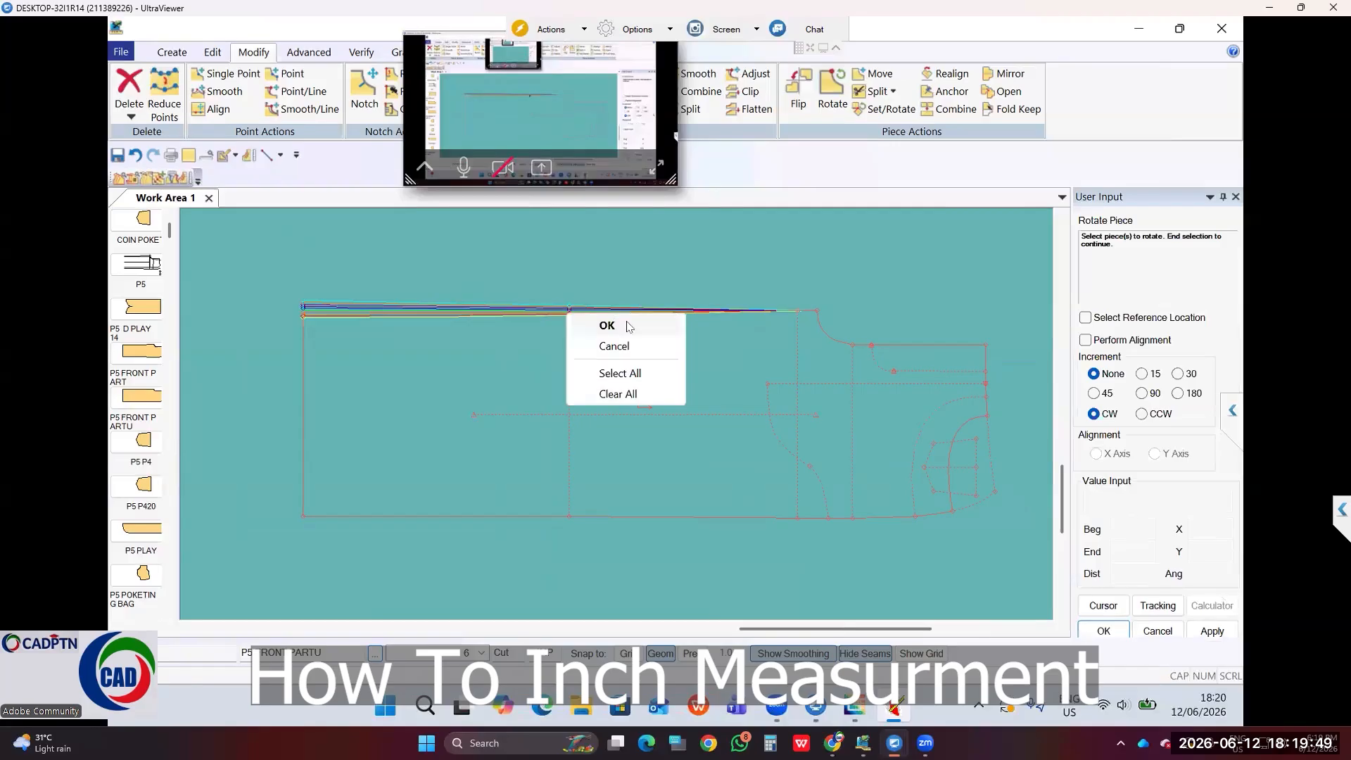
click(574, 327)
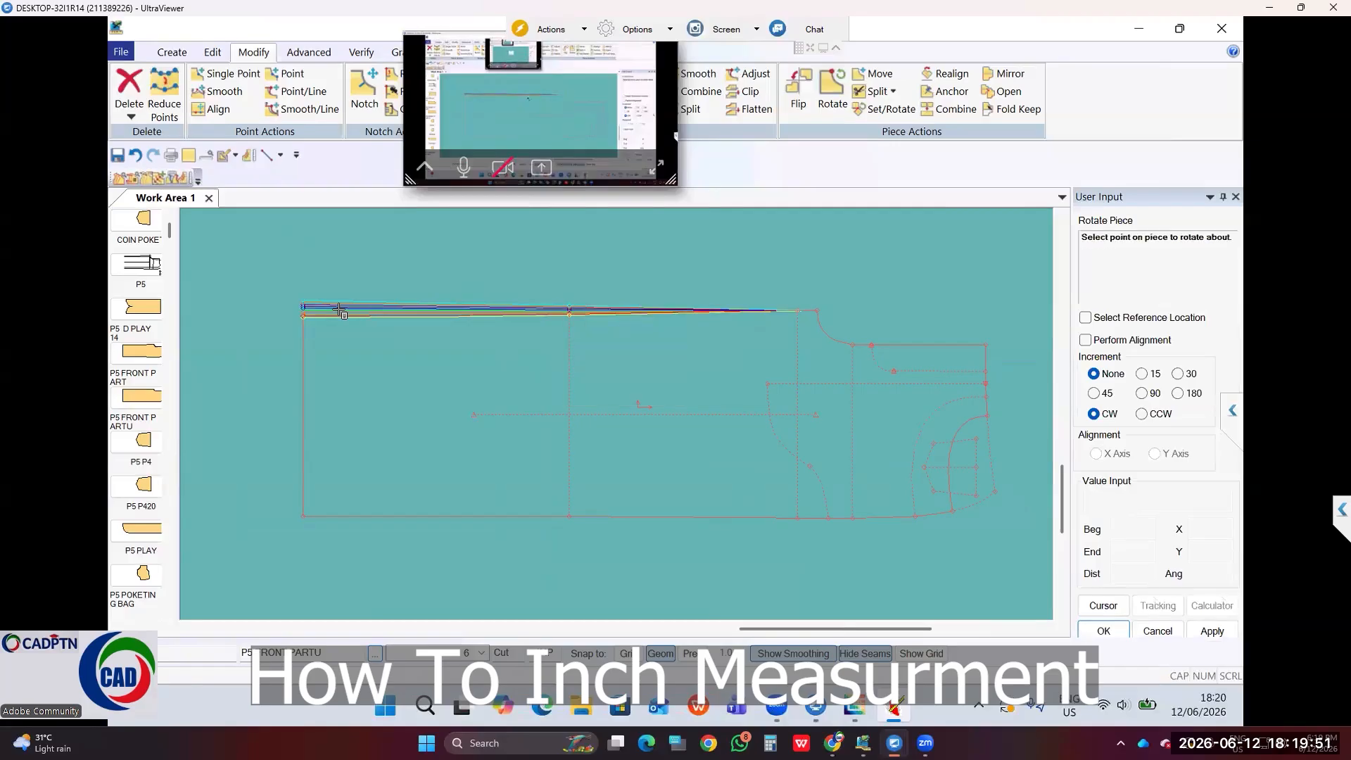
click(303, 308)
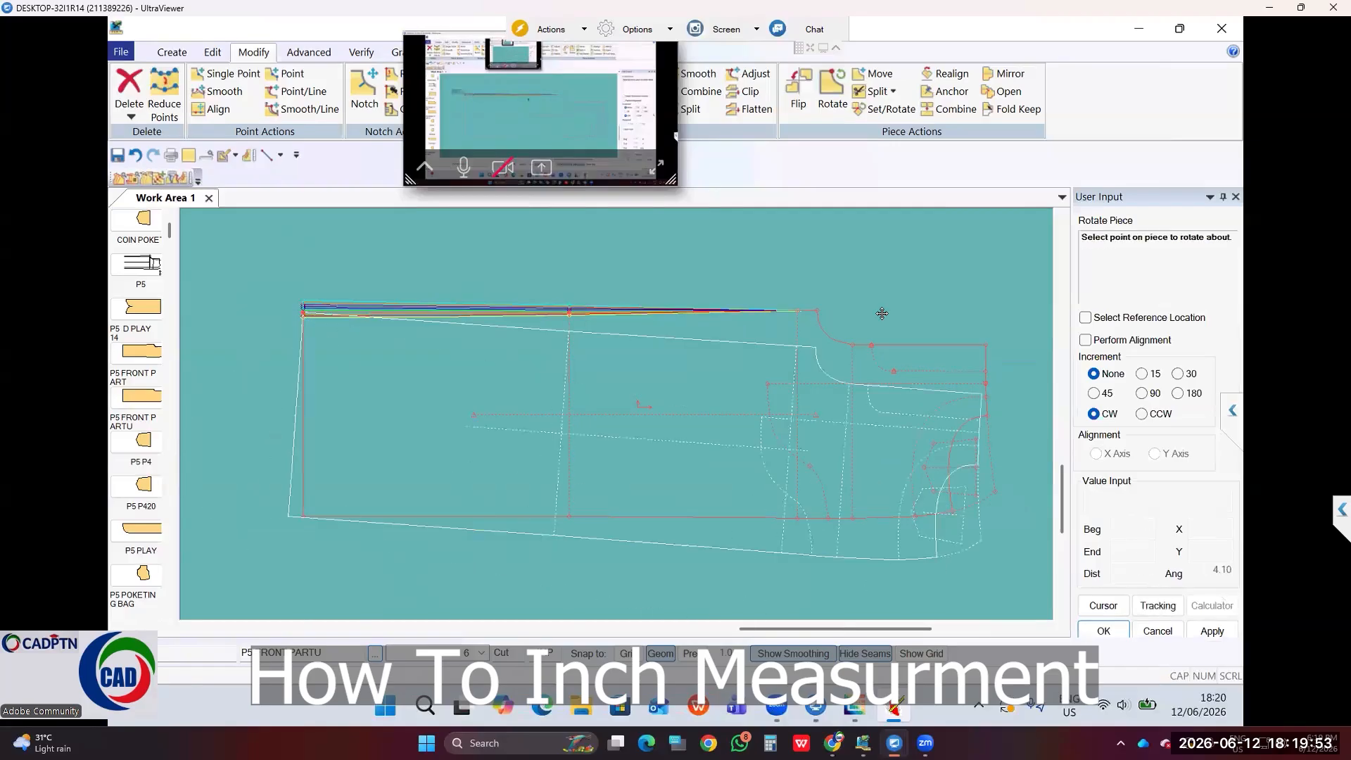
click(923, 317)
right_click(928, 254)
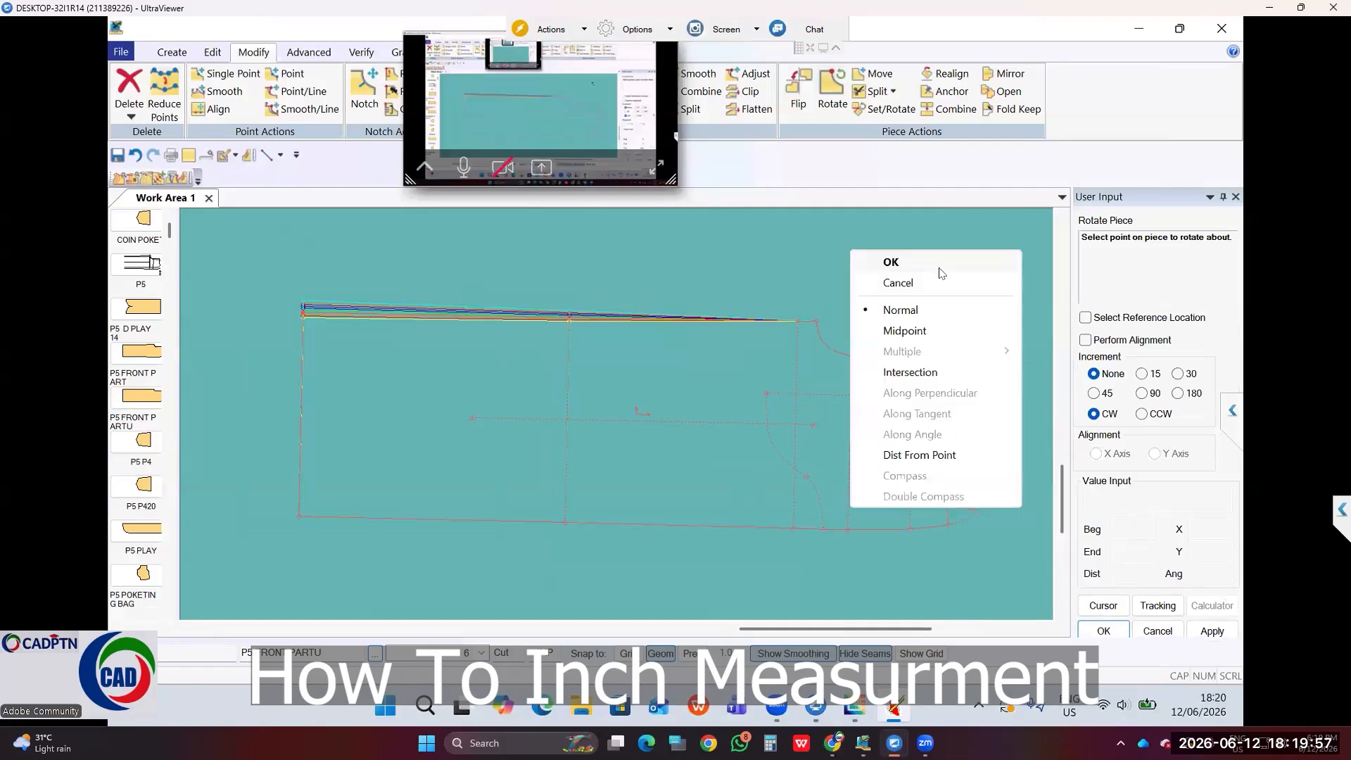
click(929, 283)
Step: Move the rotated front pants piece to its new spot on the work area
click(556, 426)
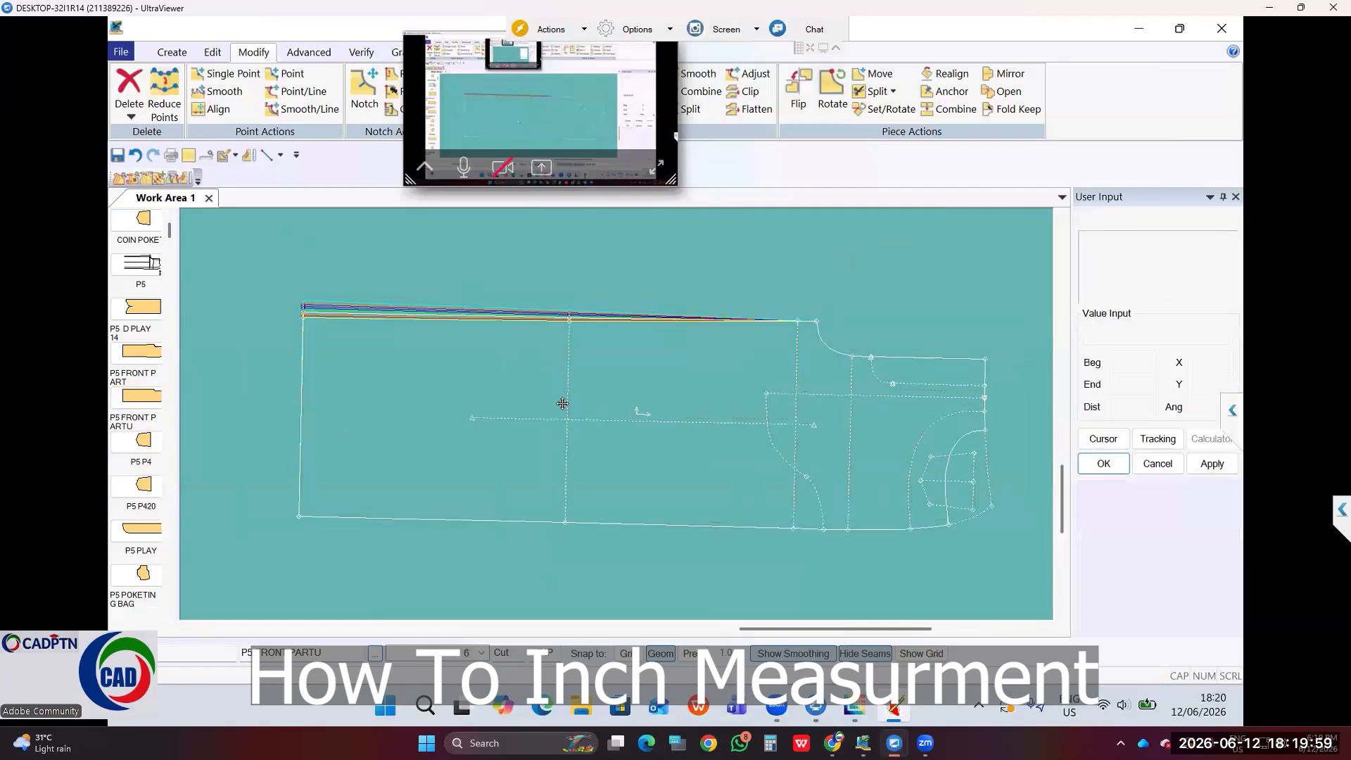
click(558, 409)
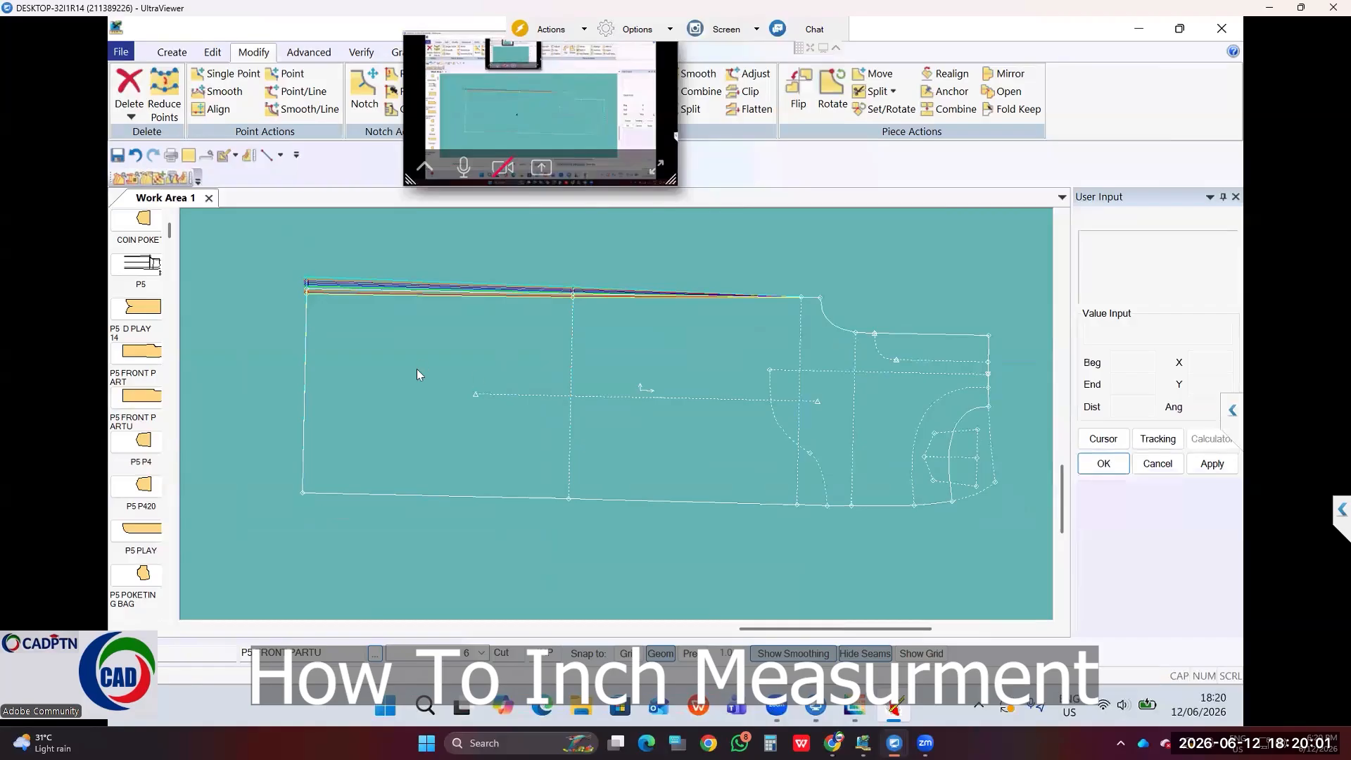
key(ctrl+s)
Step: Save P5 FRONT PARTU with Set Original Position checked, then fit all pant5 pieces in view with F8
click(556, 394)
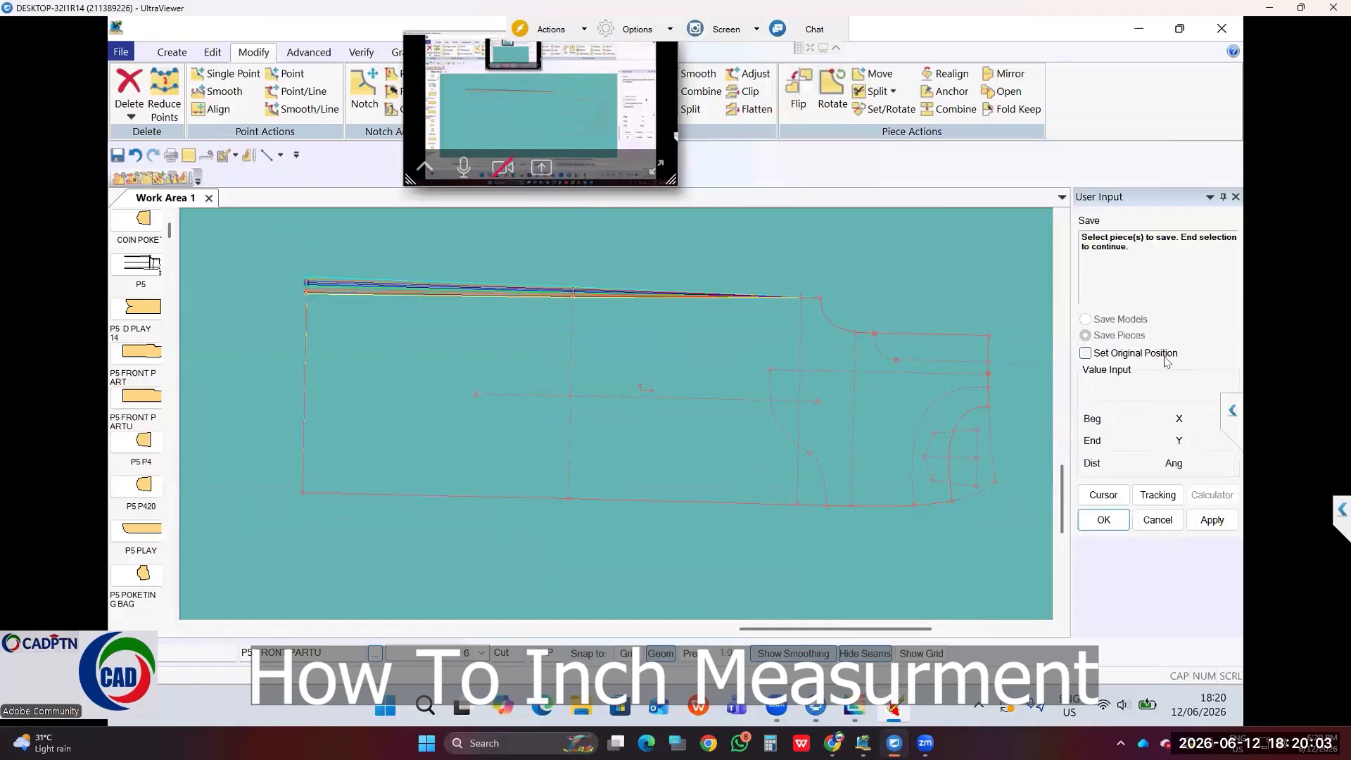
click(1165, 356)
right_click(751, 318)
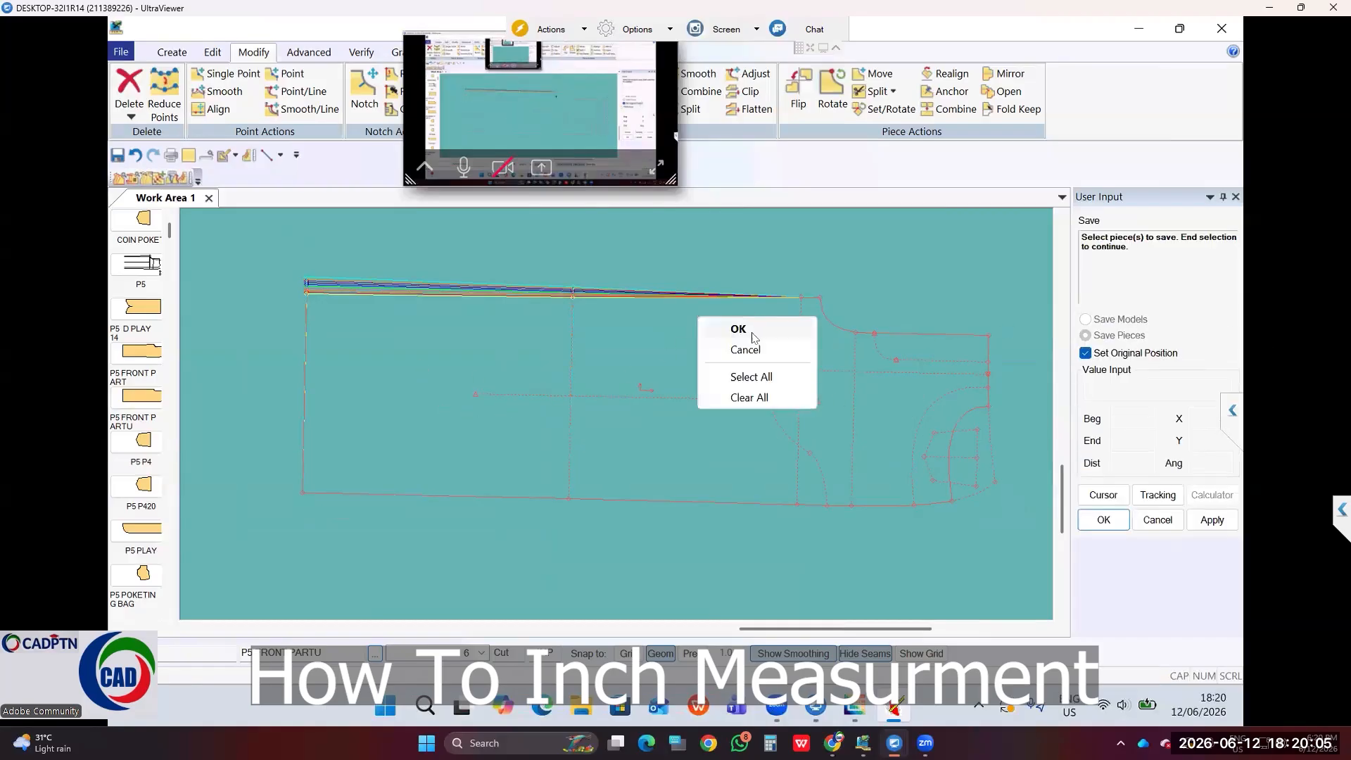
click(751, 330)
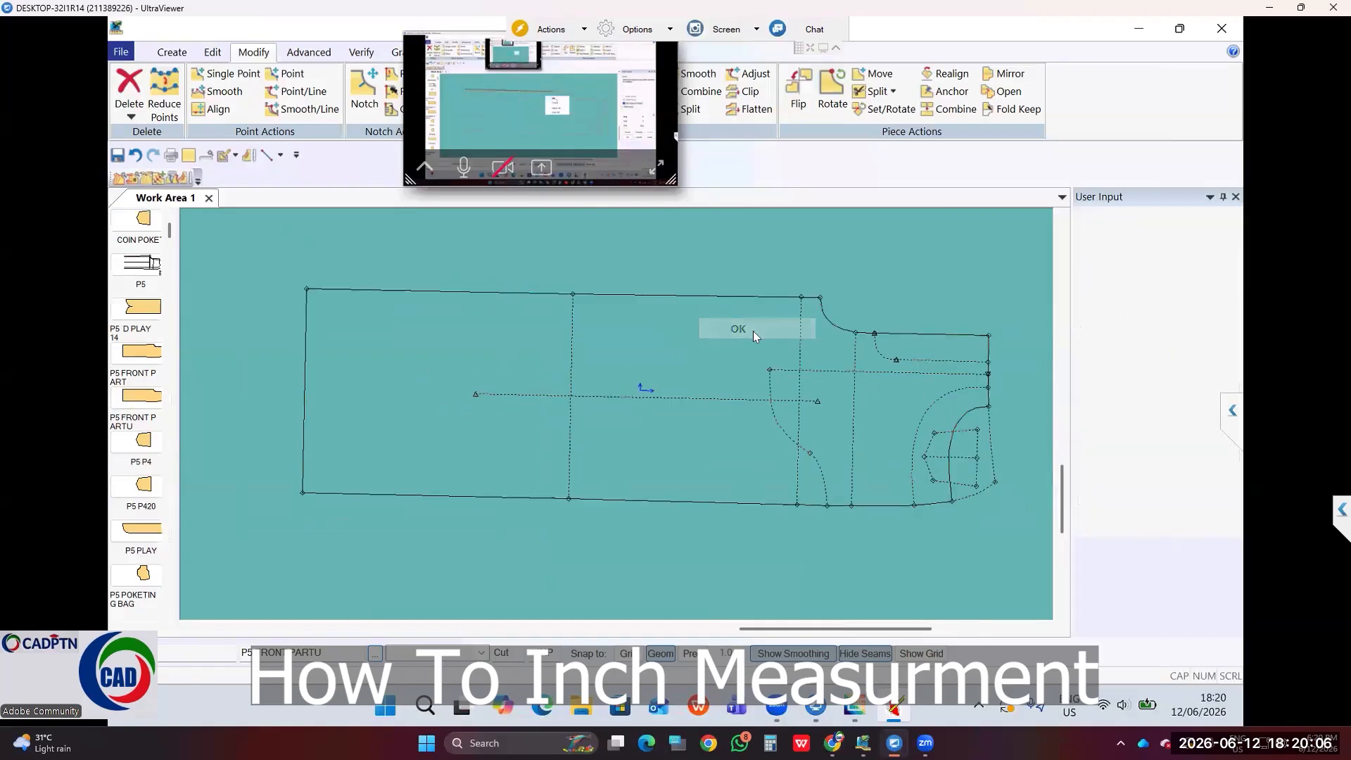
right_click(917, 255)
click(924, 262)
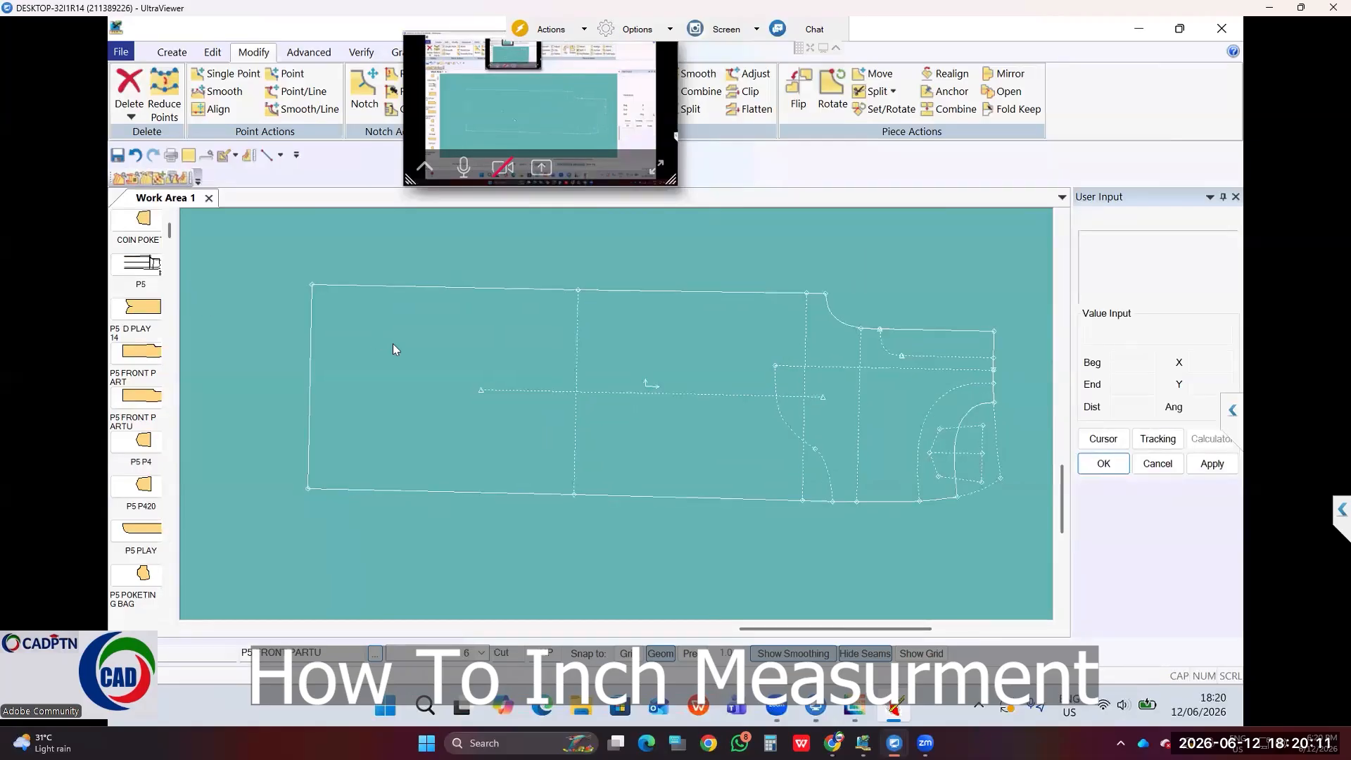
key(F8)
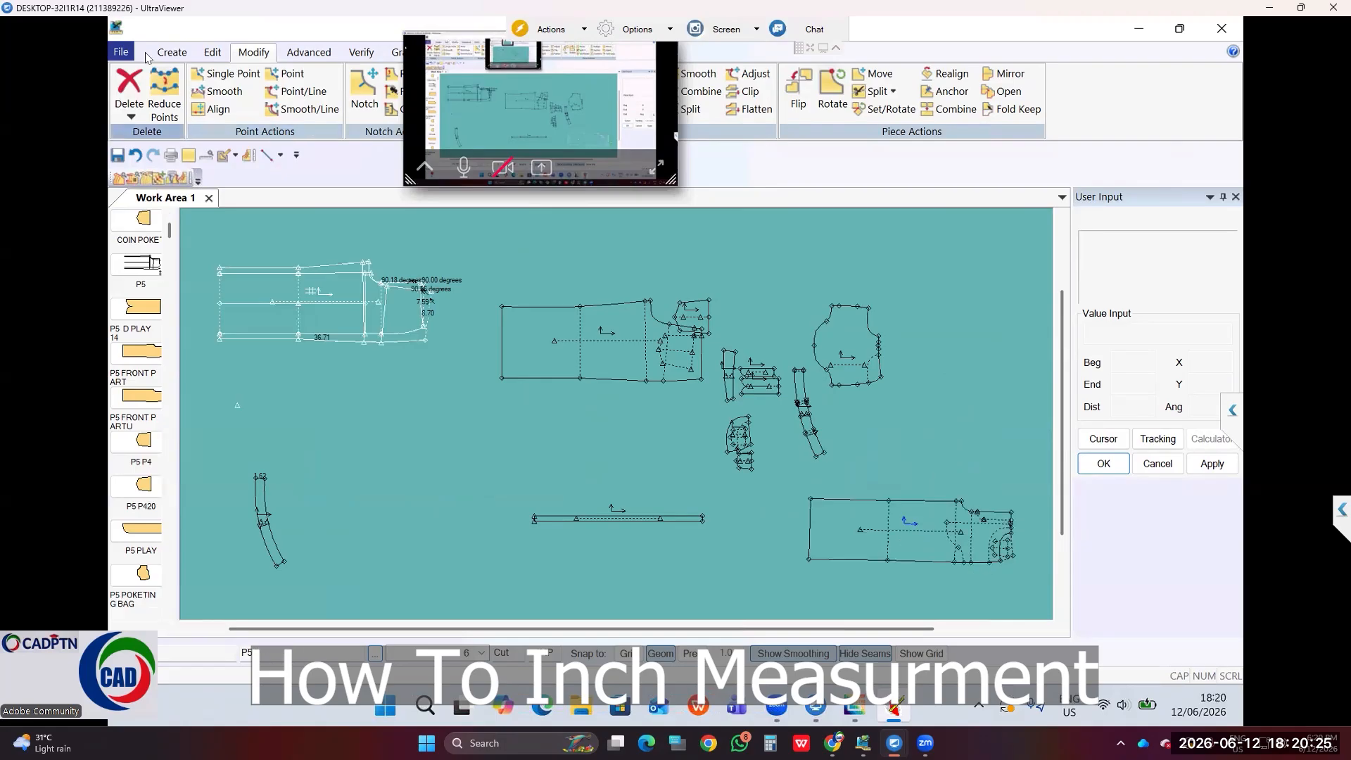
Step: Start a 2-Point line at the left end of the front piece's grain line
click(172, 52)
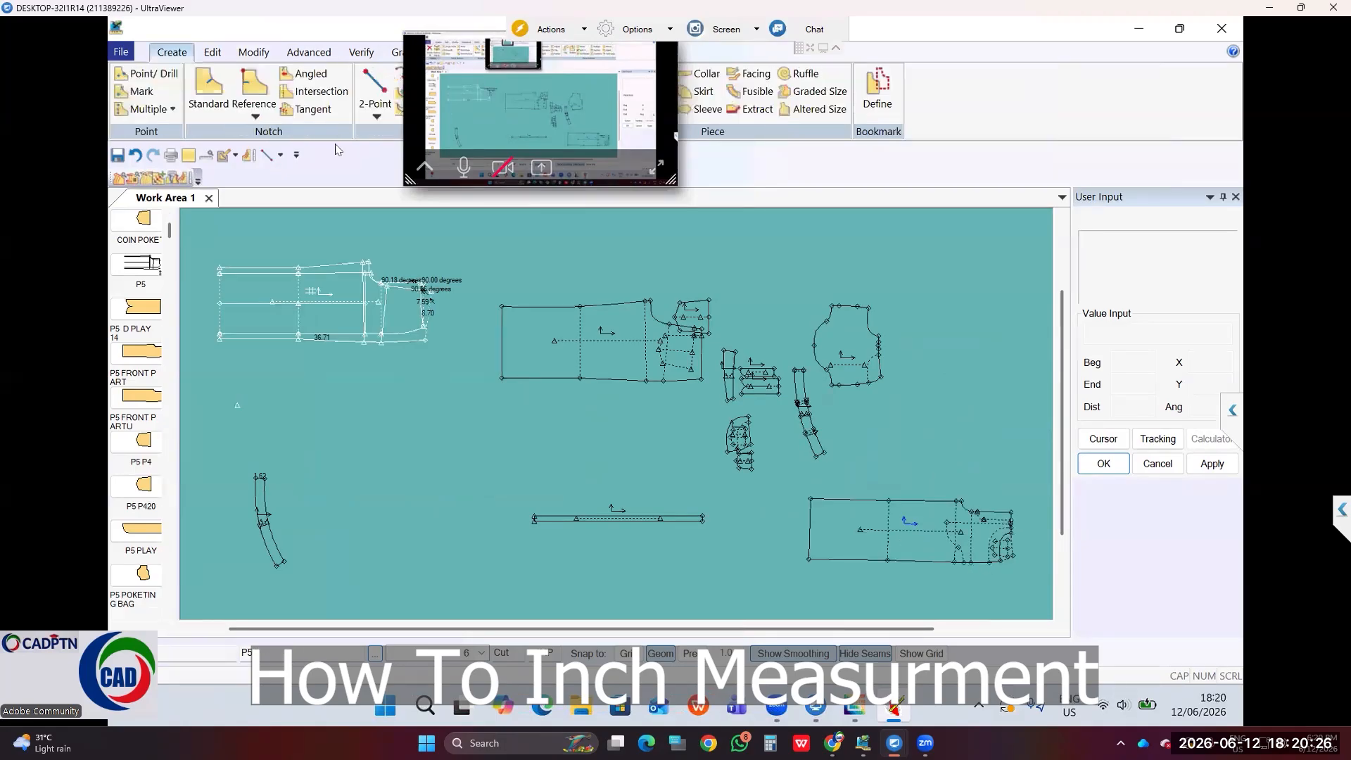
click(375, 84)
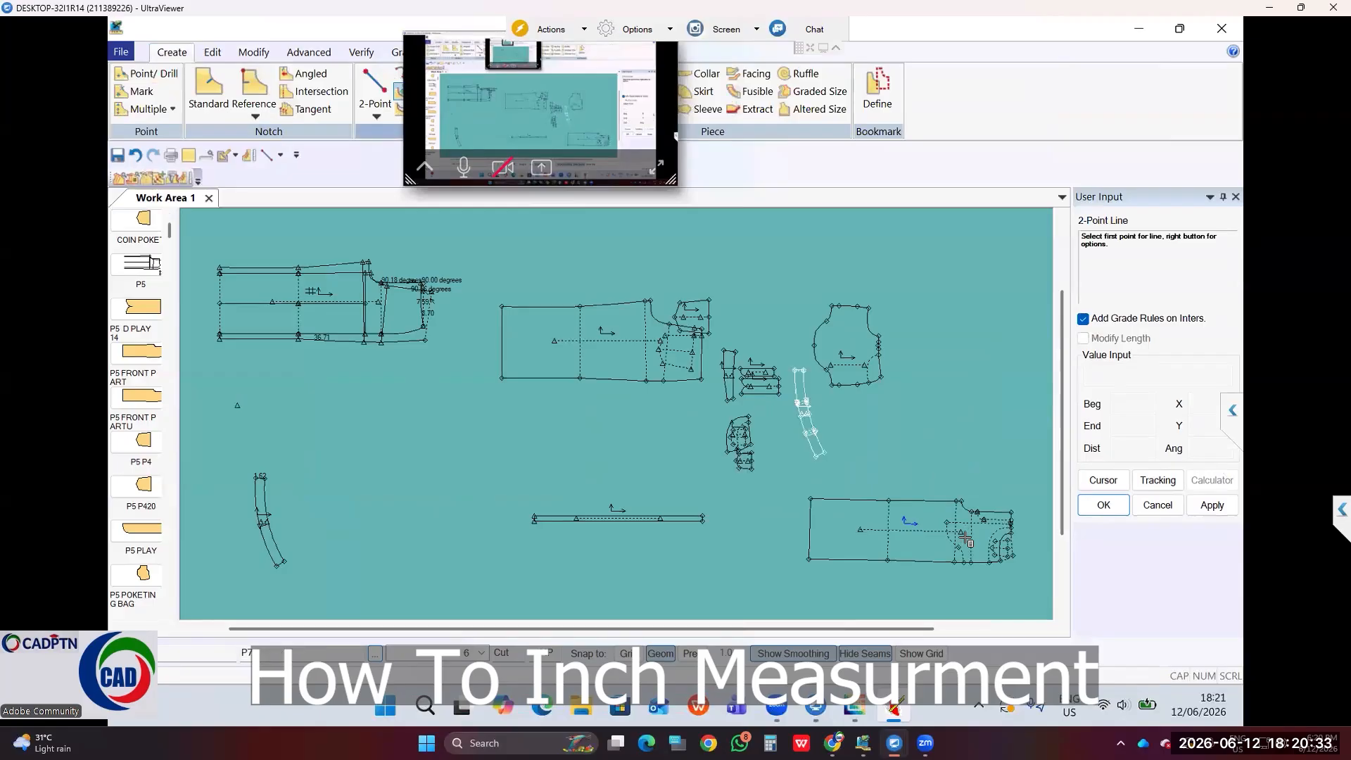
scroll(957, 545, up, 3)
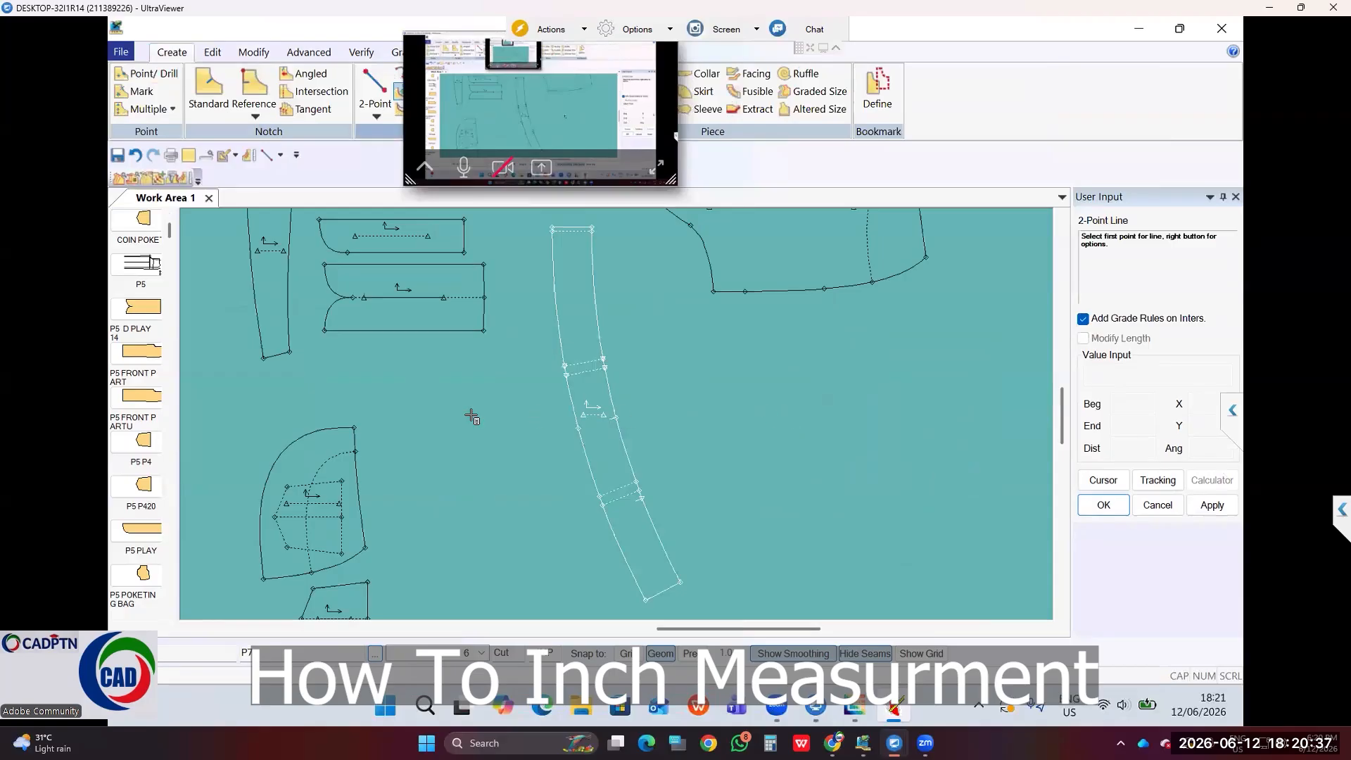
scroll(473, 417, down, 3)
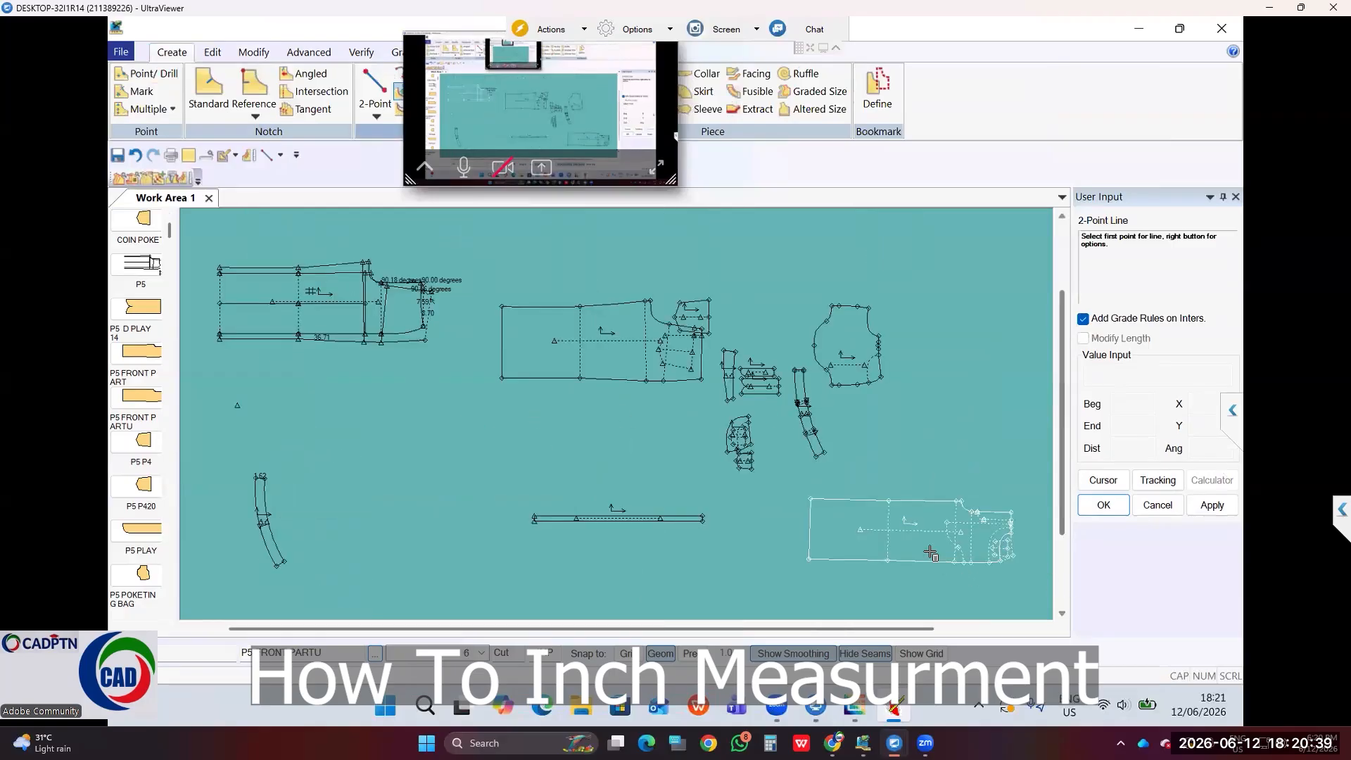
scroll(931, 554, up, 3)
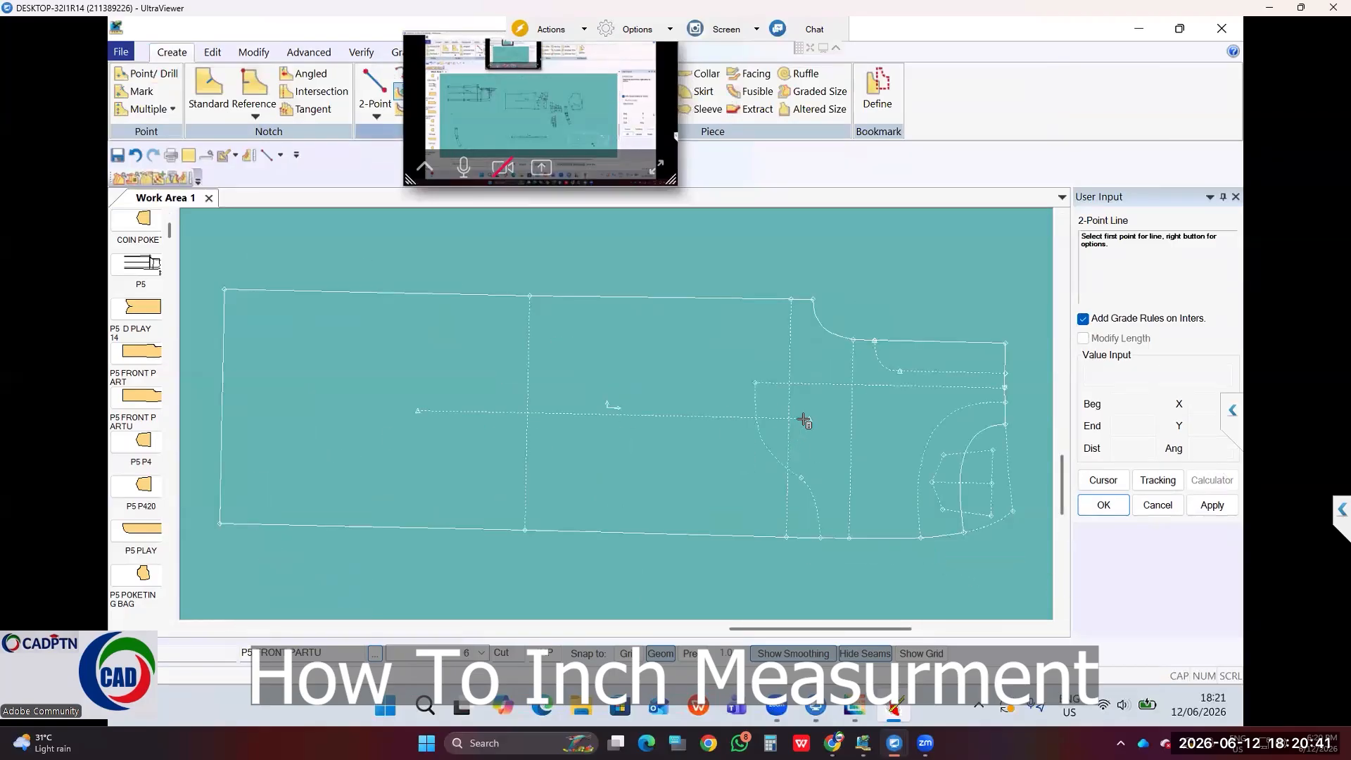
click(411, 416)
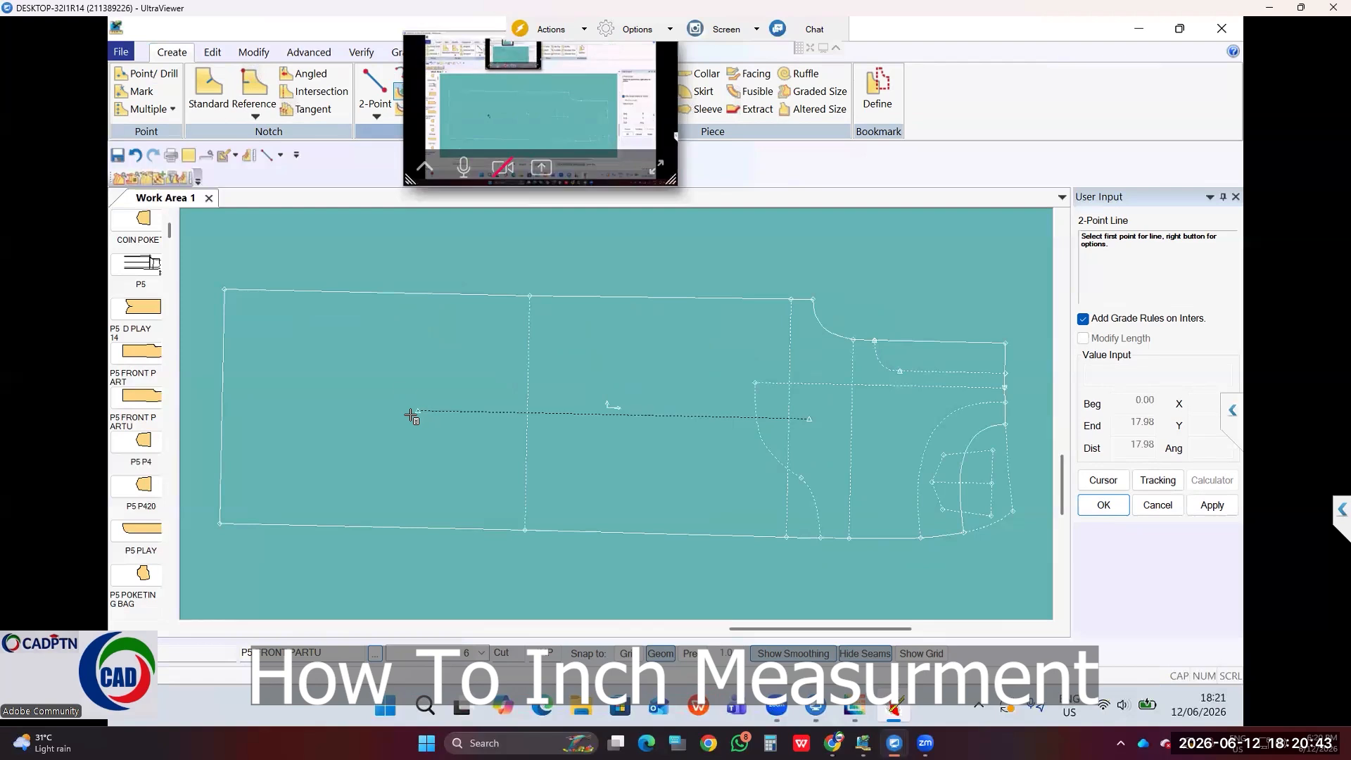
click(418, 410)
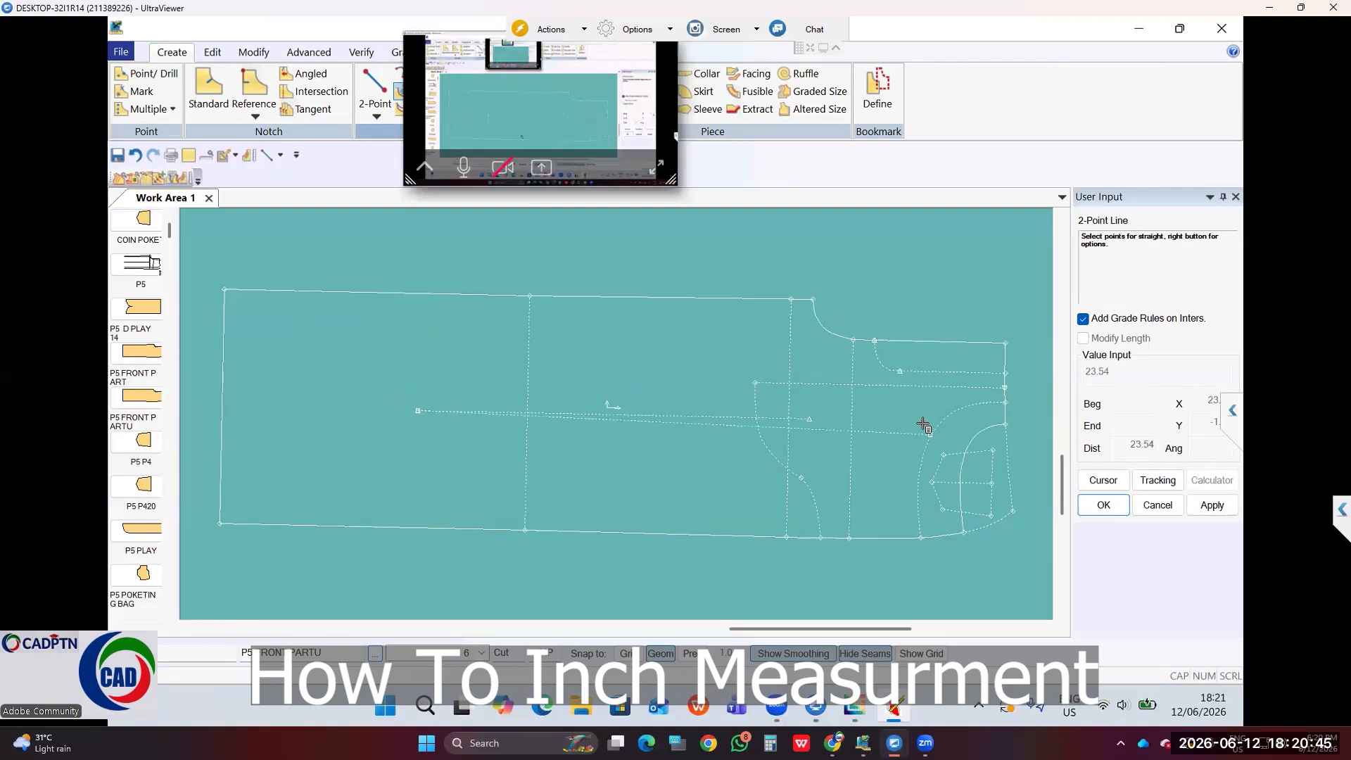
Step: Constrain the line to horizontal and end it about 22.05 to the right
right_click(786, 617)
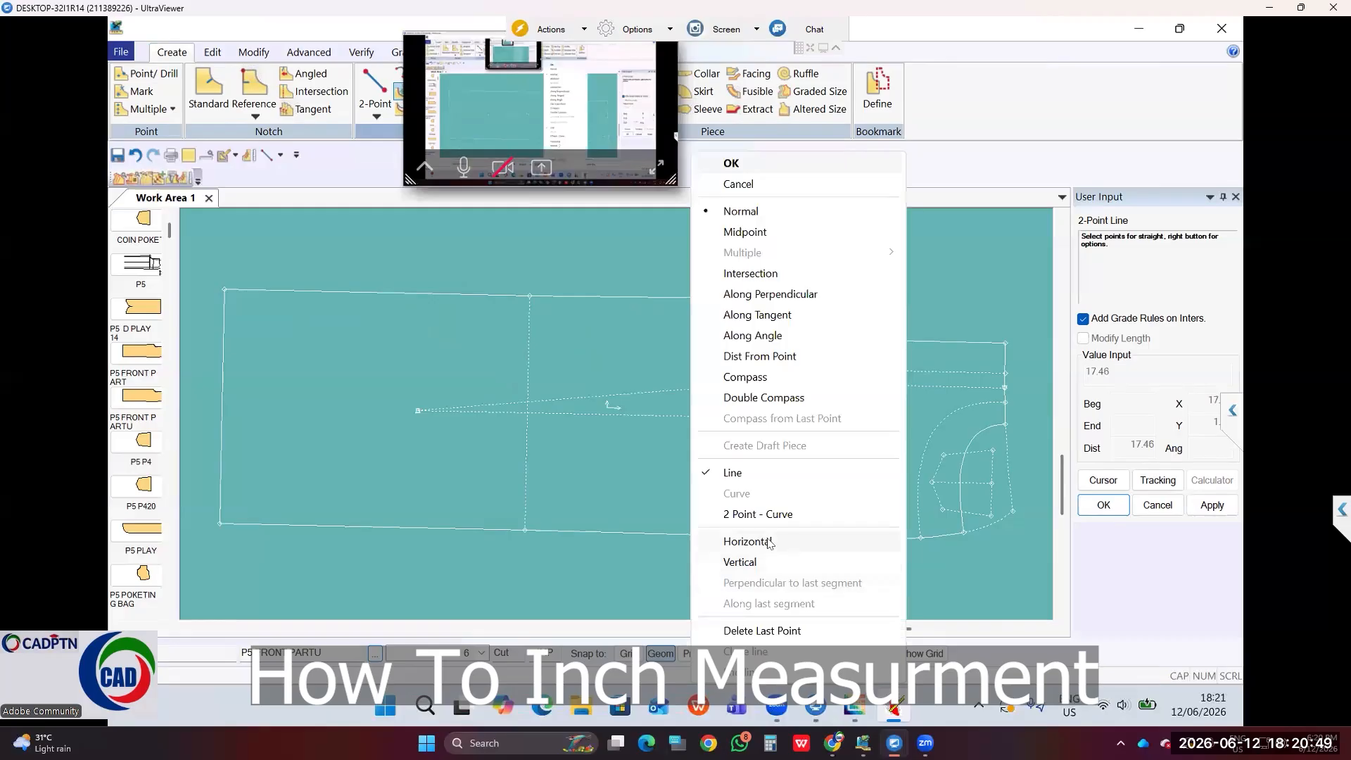
click(748, 541)
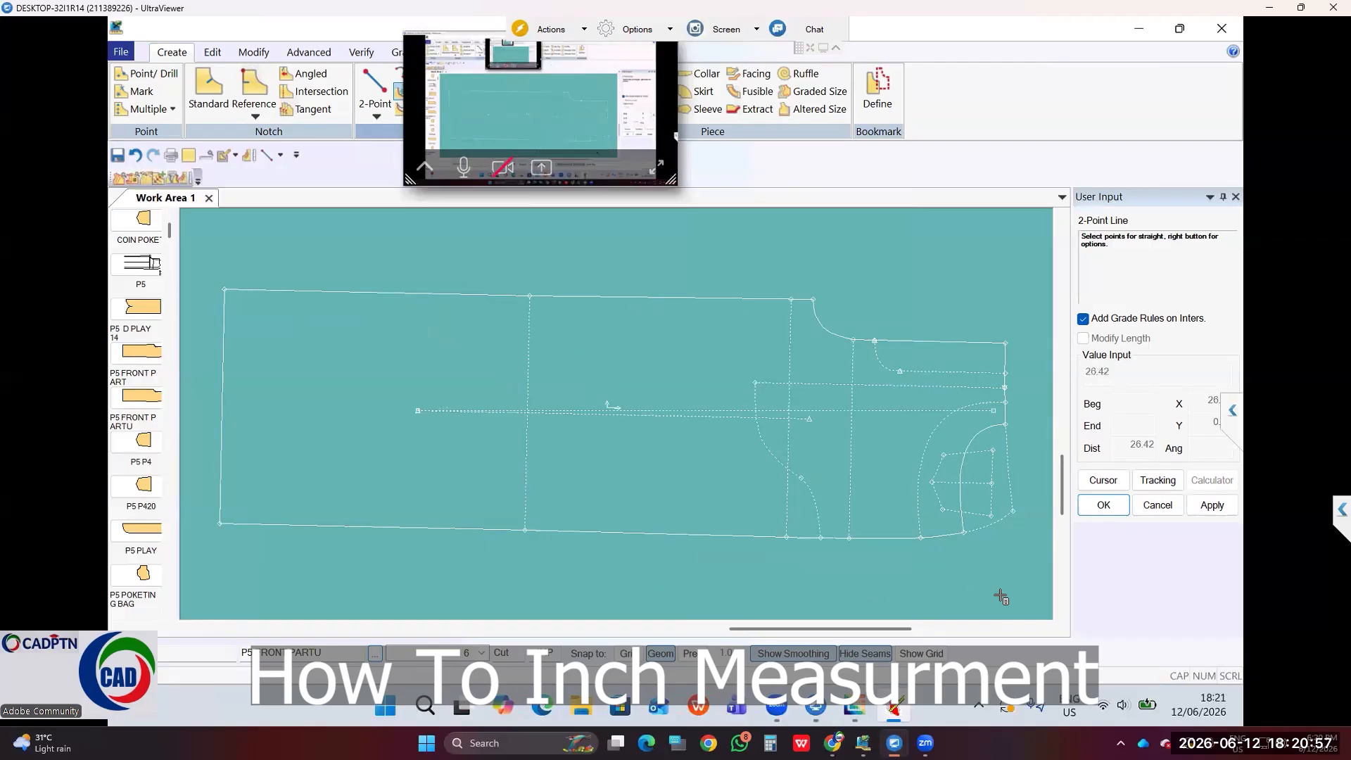
click(898, 595)
right_click(833, 289)
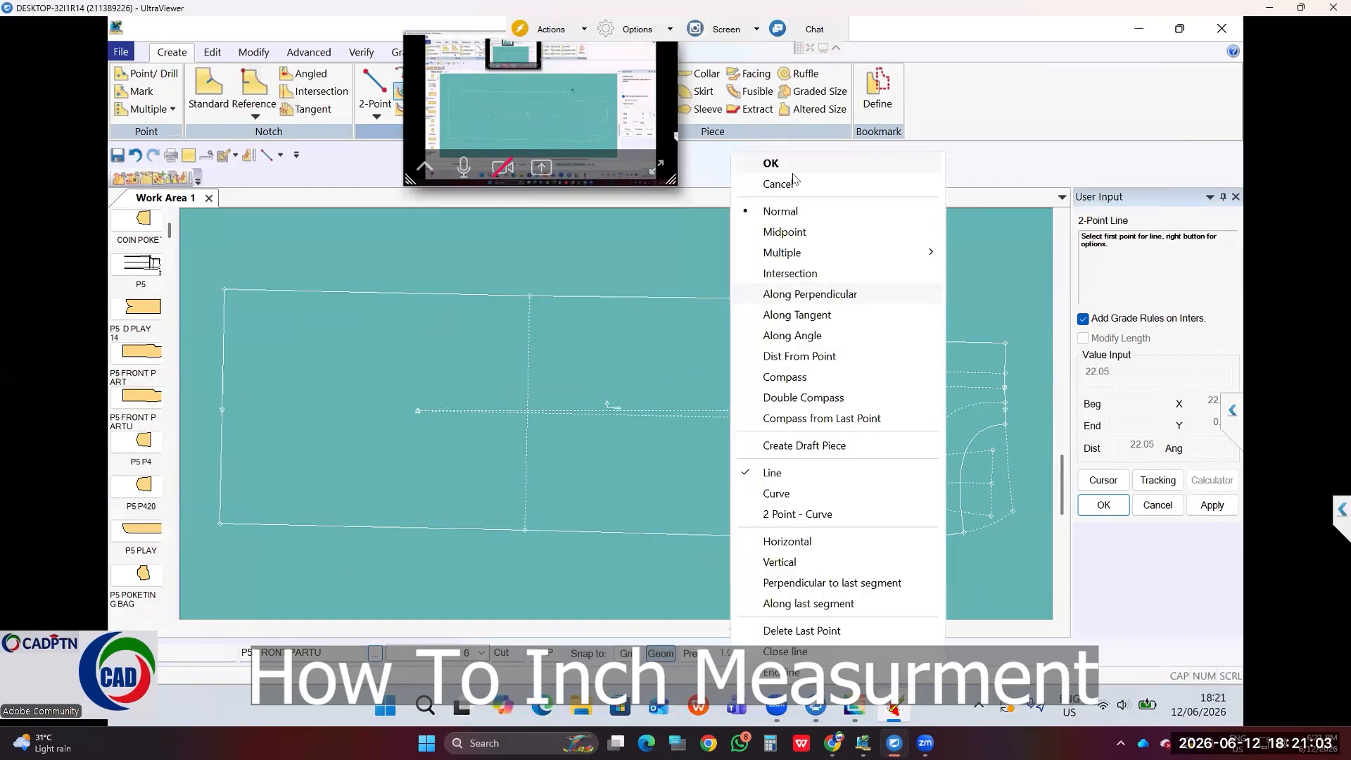
click(791, 168)
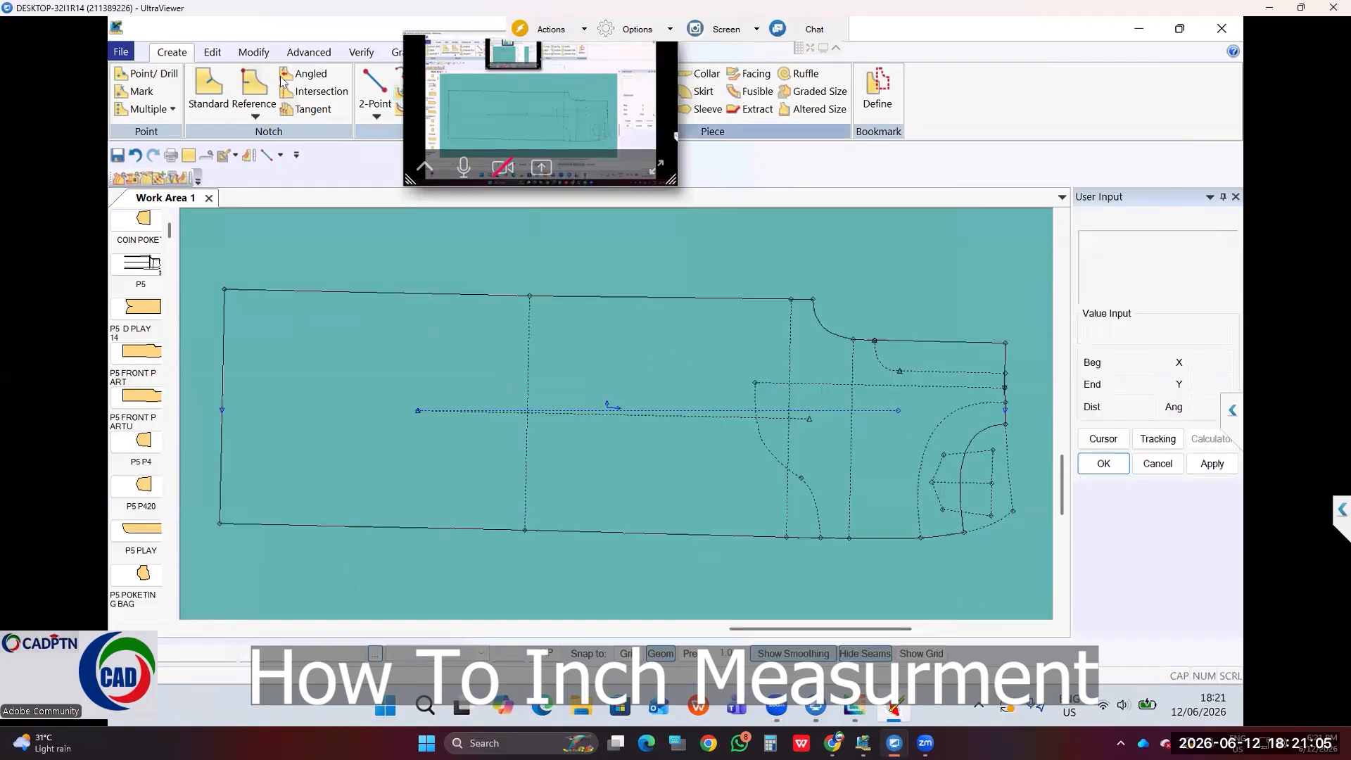
Step: Realign the front piece's grain line with Realign Grain/Grade Ref, then start saving with Ctrl+S
click(254, 55)
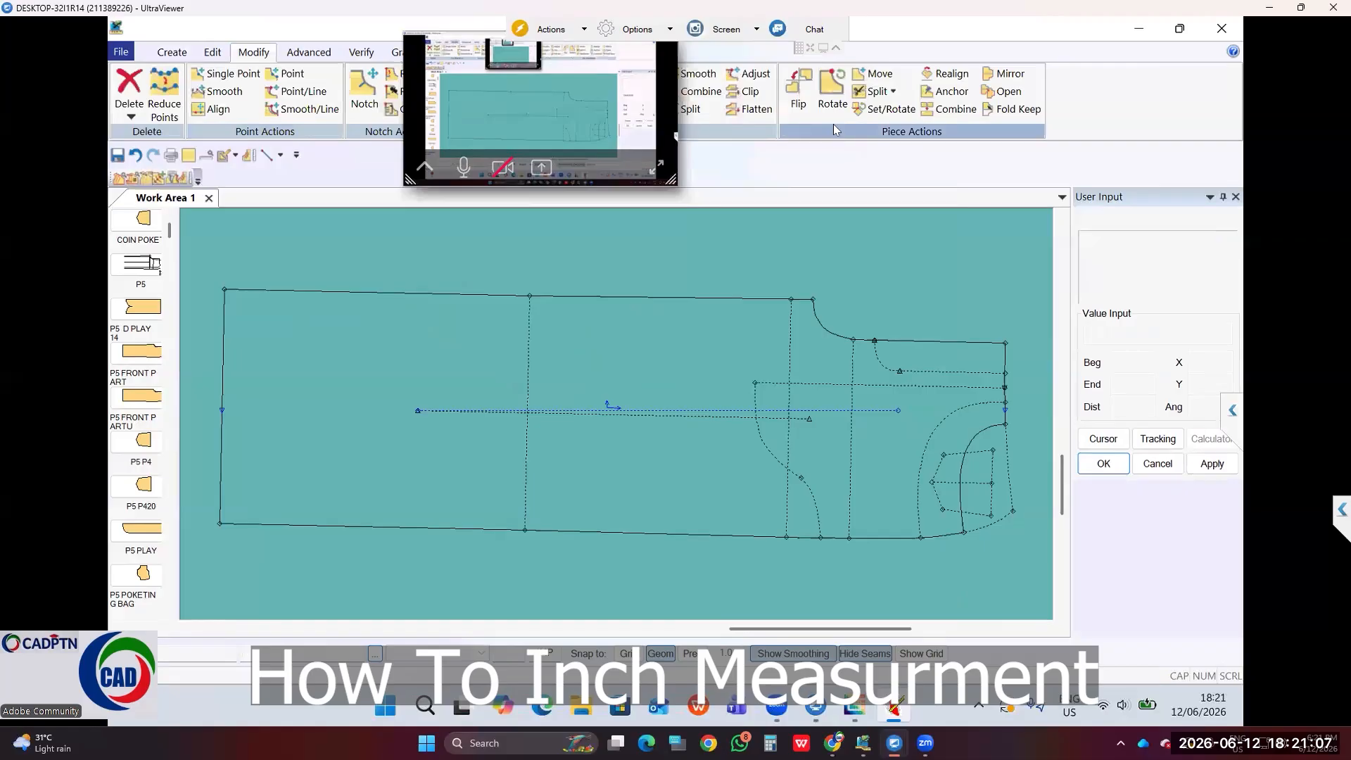
click(1008, 93)
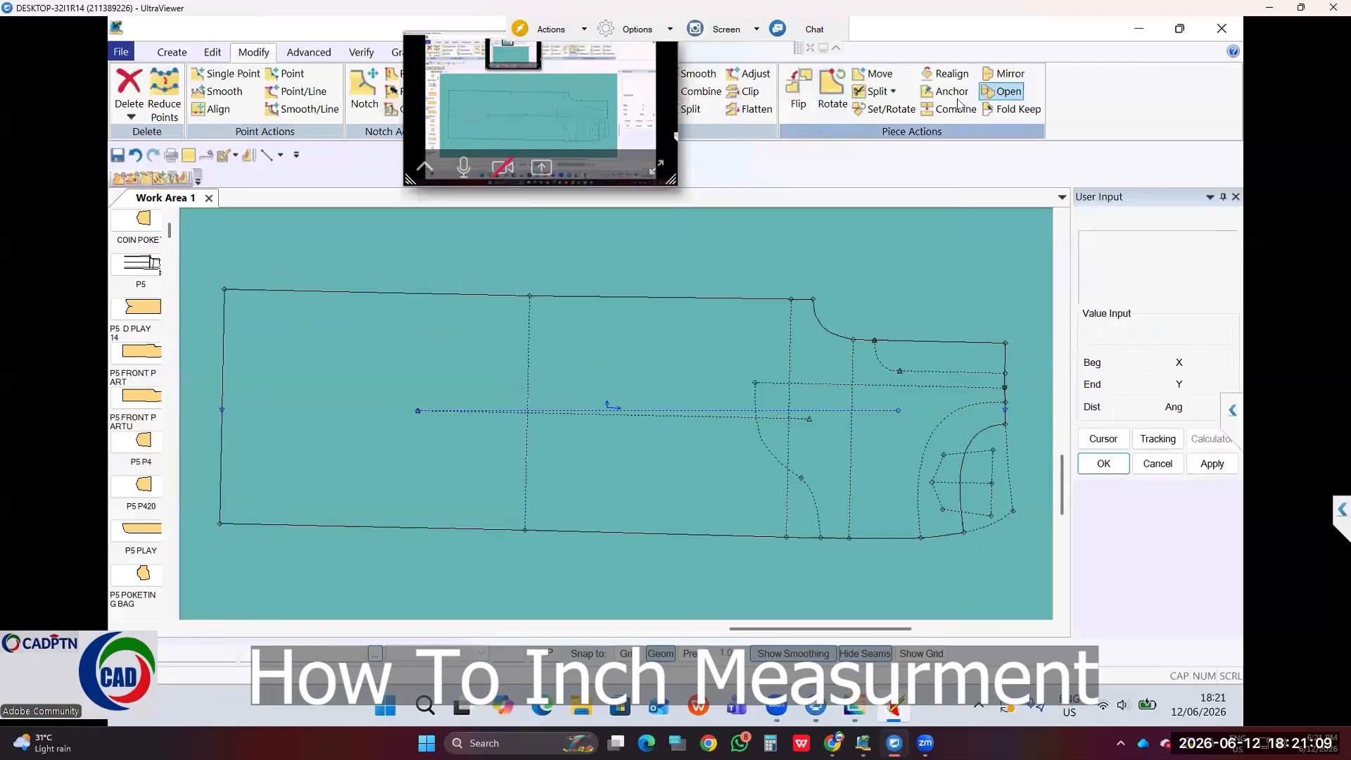
click(949, 73)
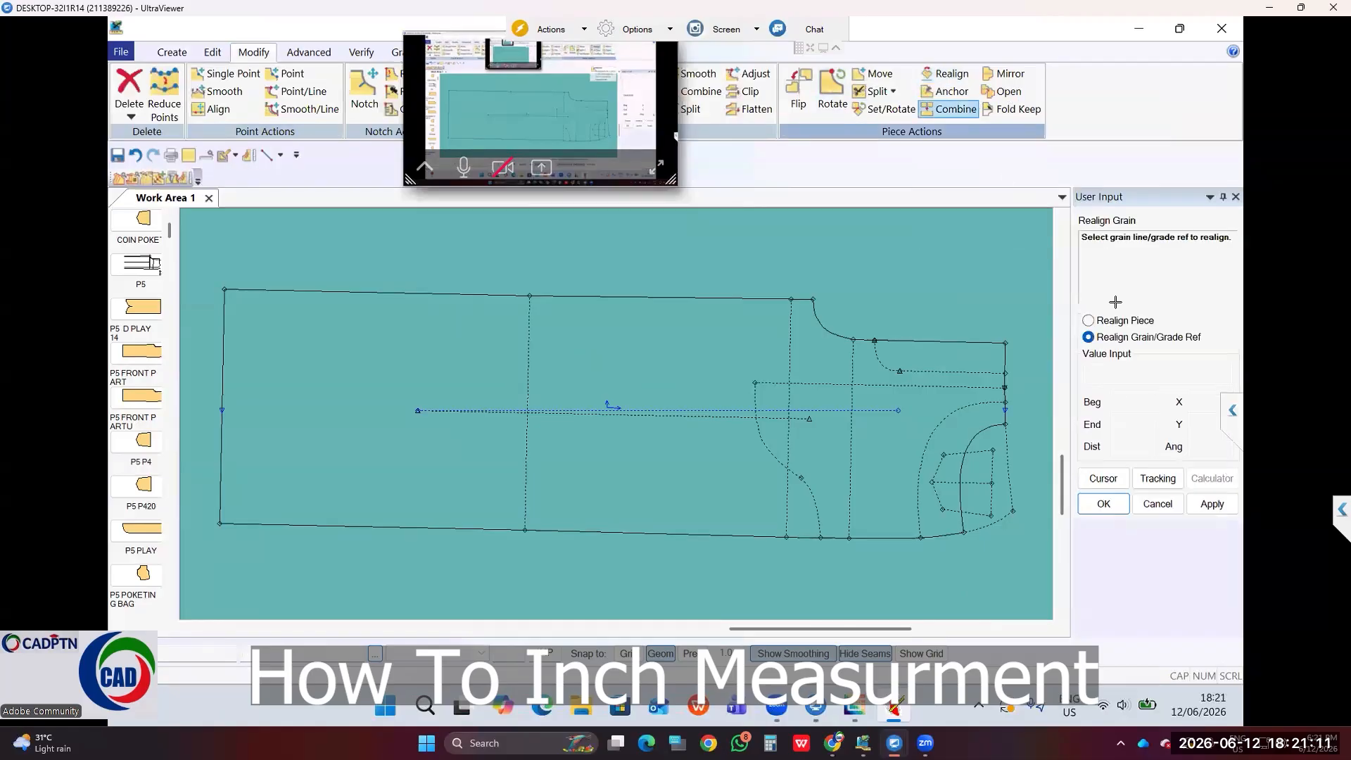
click(688, 412)
right_click(873, 313)
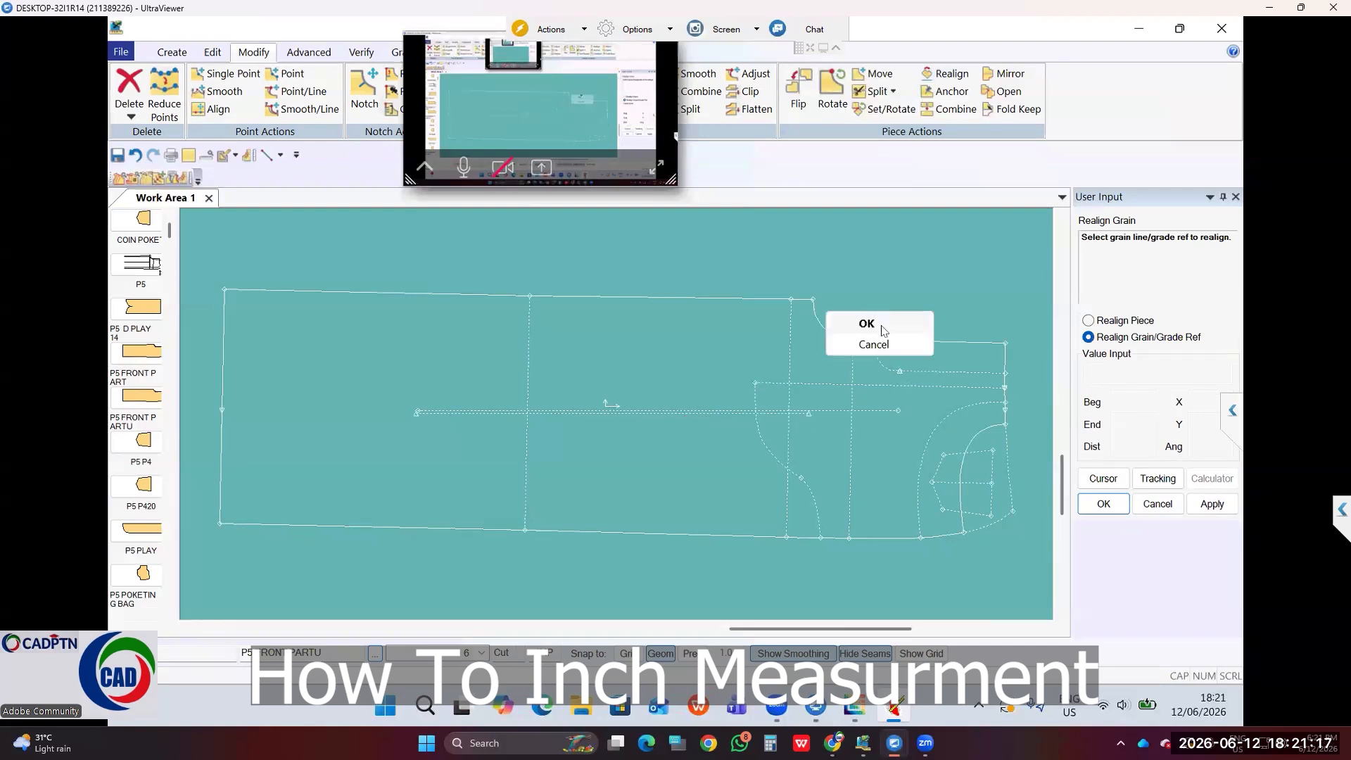
click(867, 324)
key(ctrl+s)
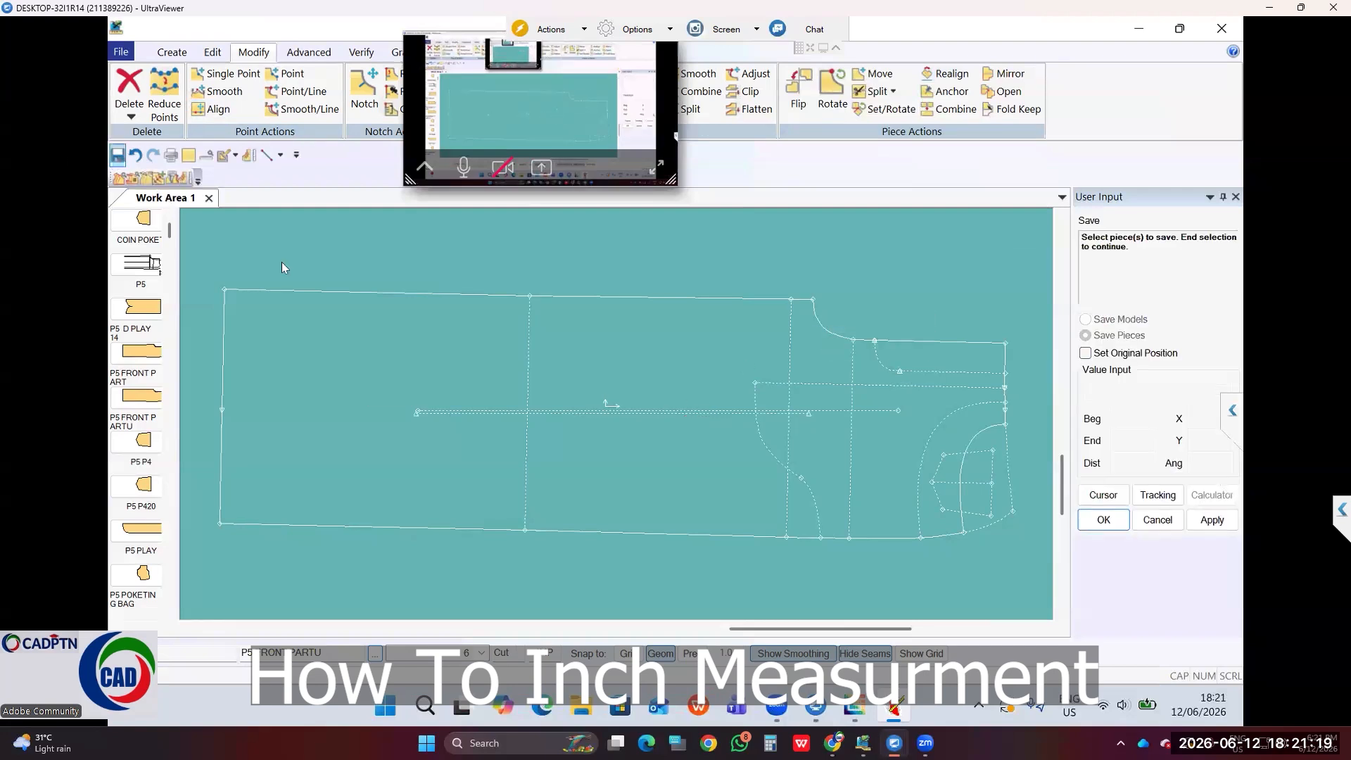